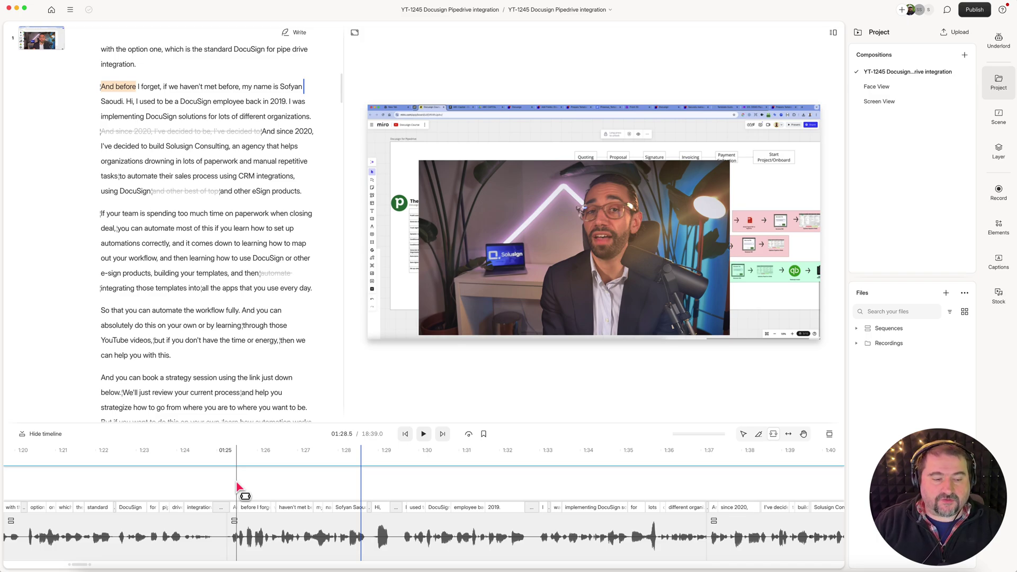
Play back the video around 1:26 and again from 0:17 to check the lip-sync.
left_click(268, 490)
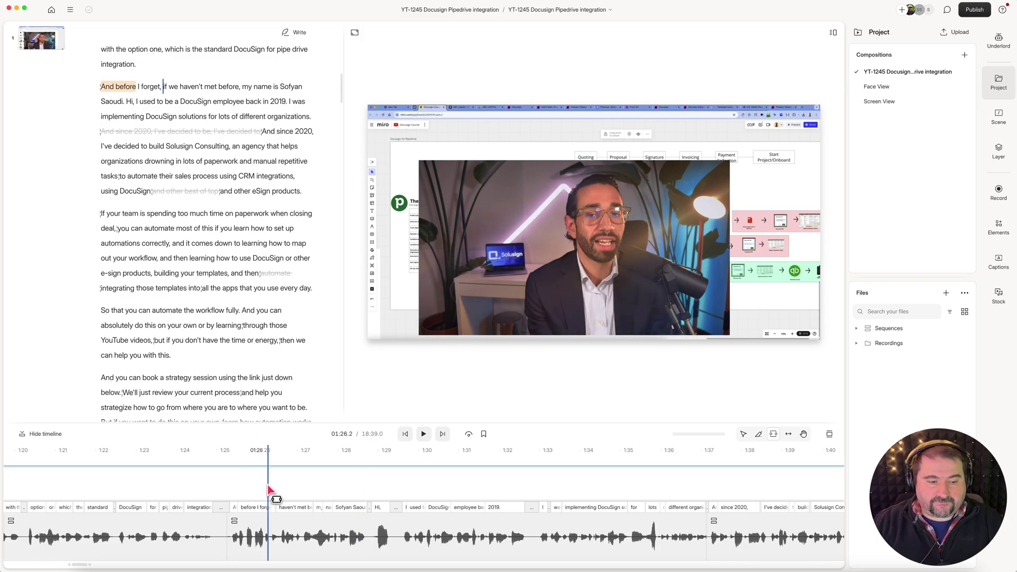
key("space")
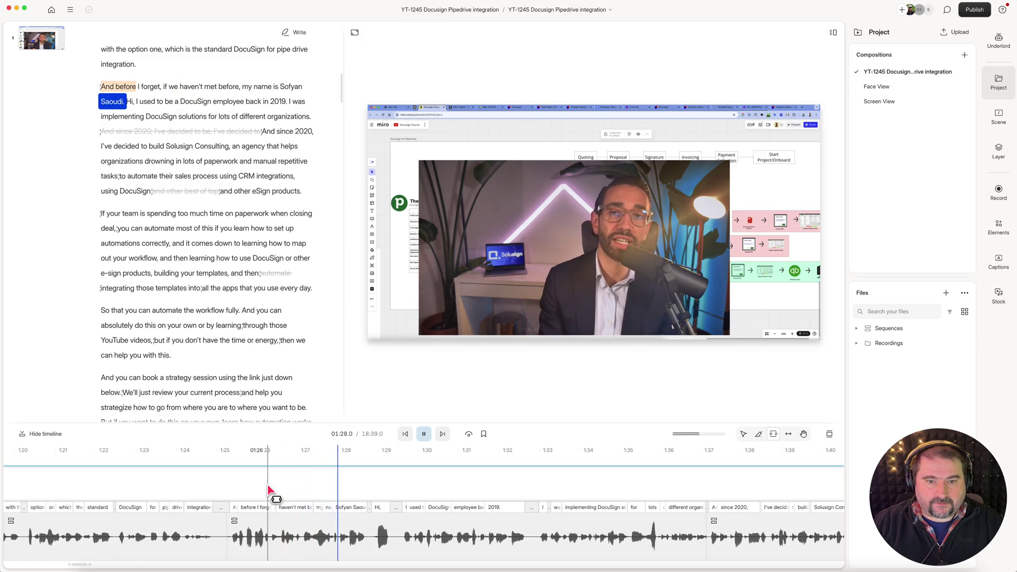
key("space")
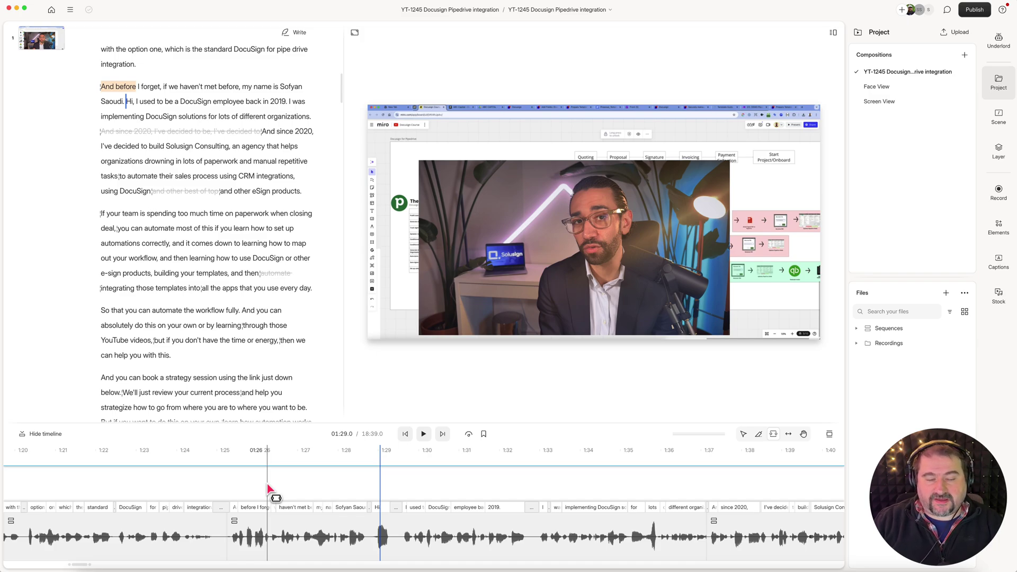
scroll(268, 489, "left", 15)
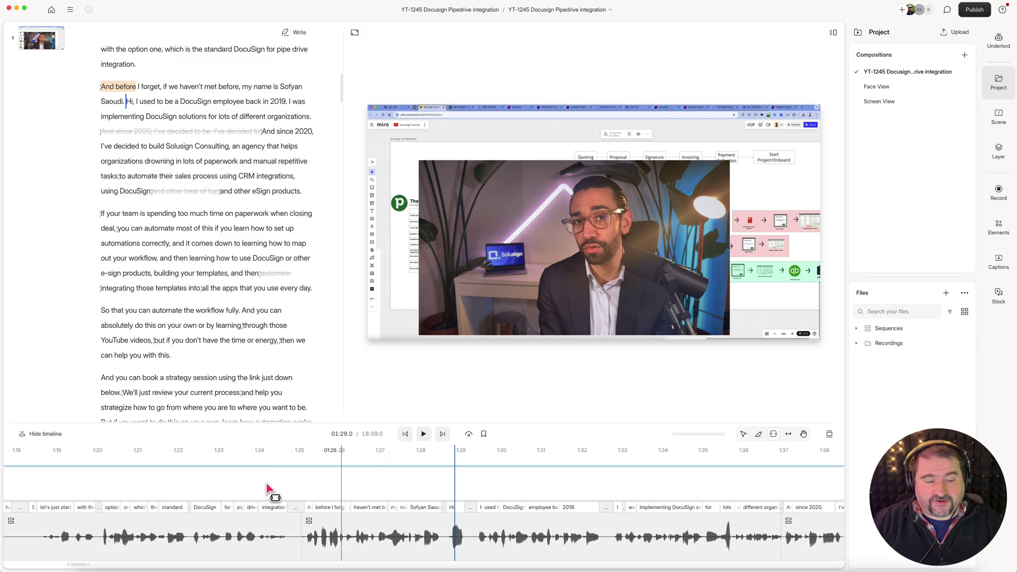
left_click(249, 487)
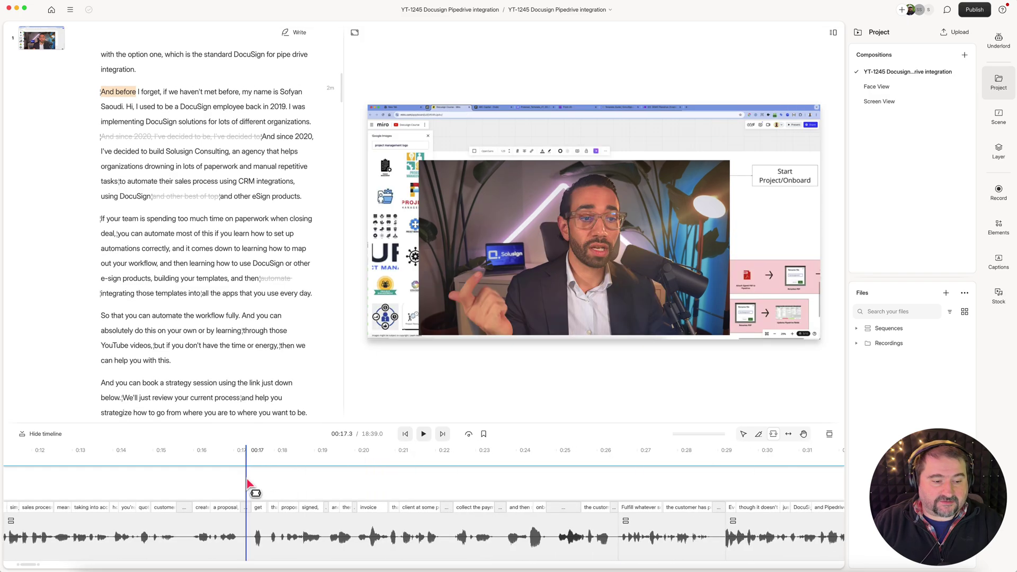
key("space")
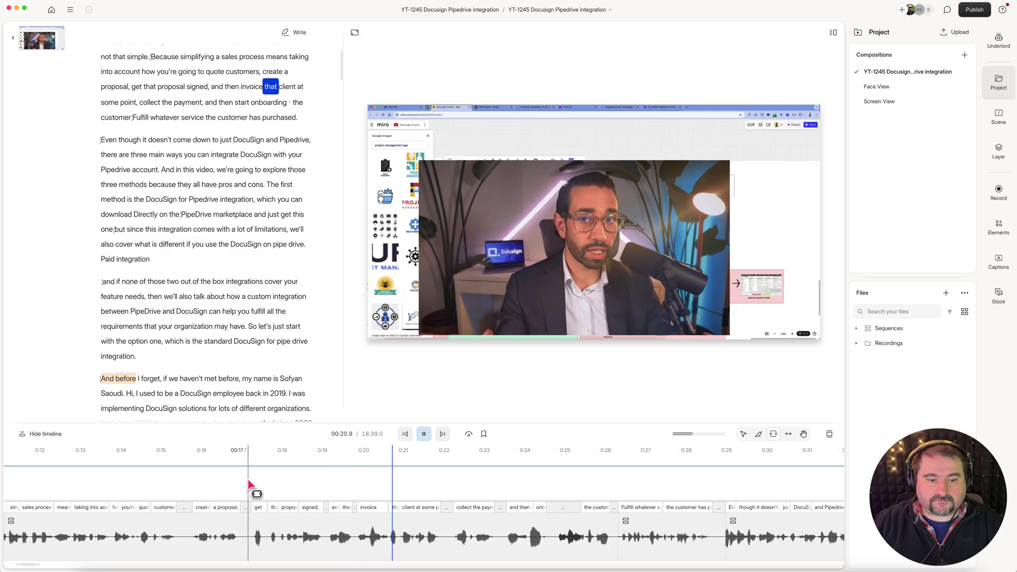
key("space")
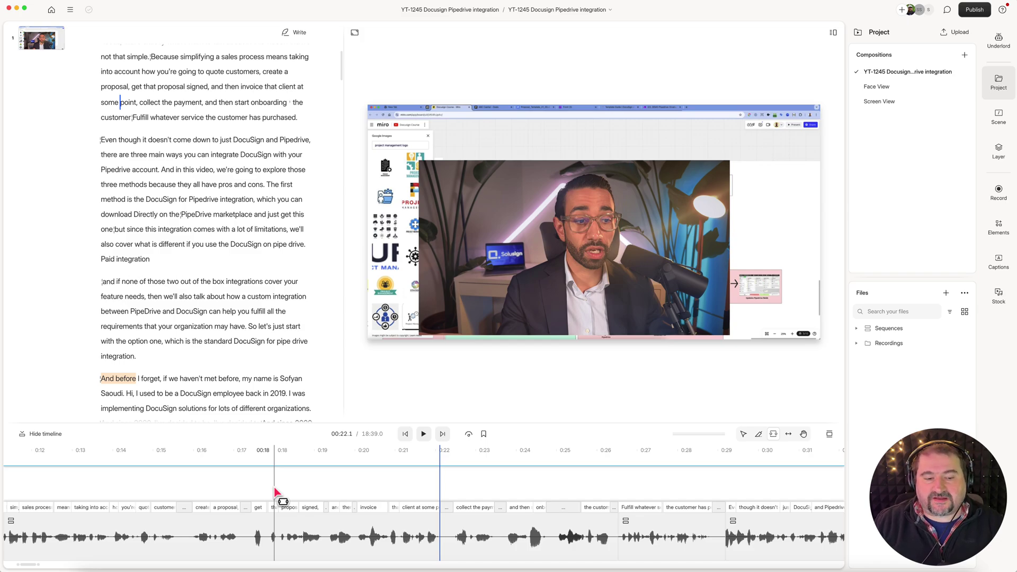
scroll(334, 486, "right", 3)
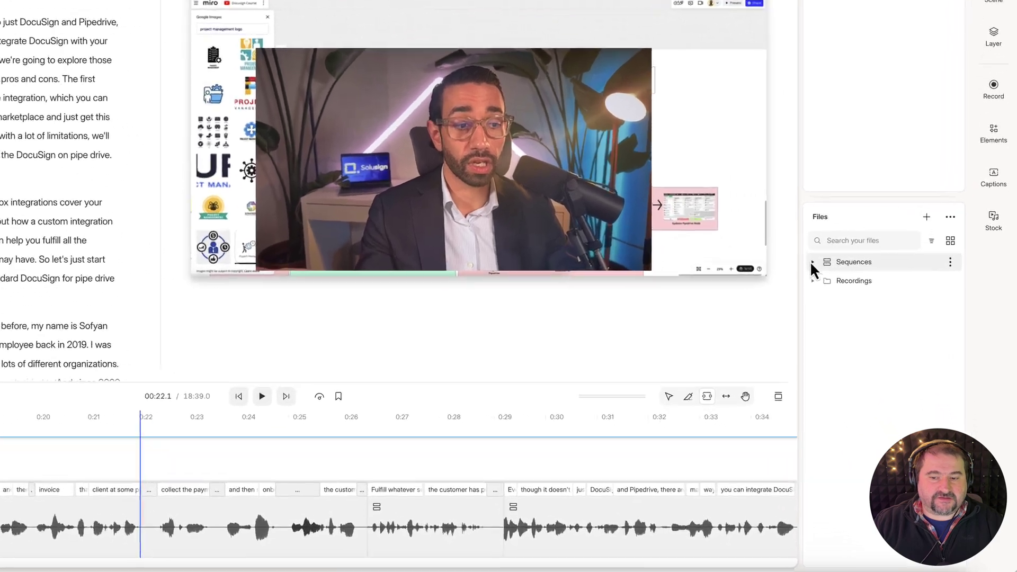
Open the Out of sync sequence from the Sequences folder for editing.
left_click(811, 261)
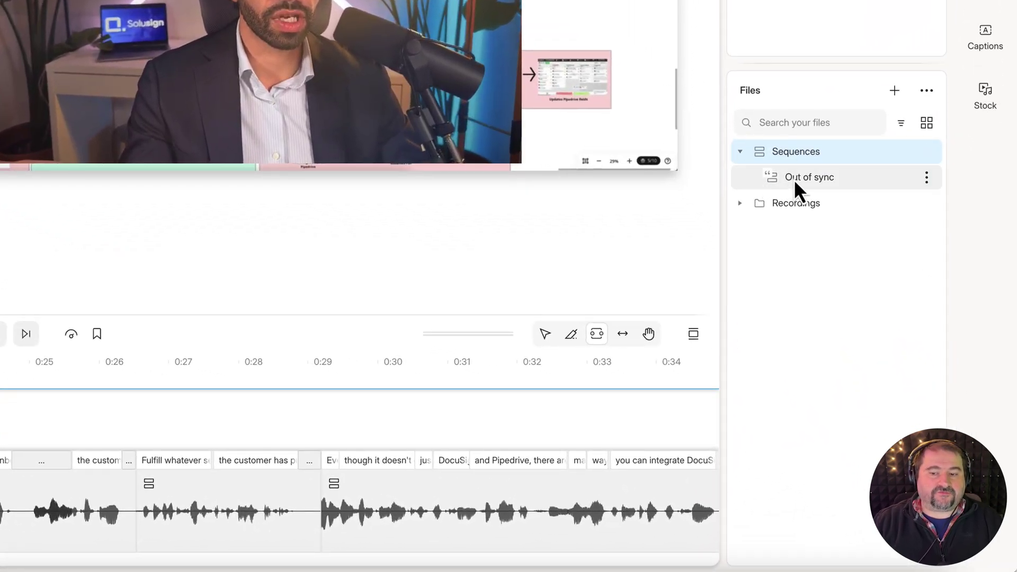
right_click(795, 181)
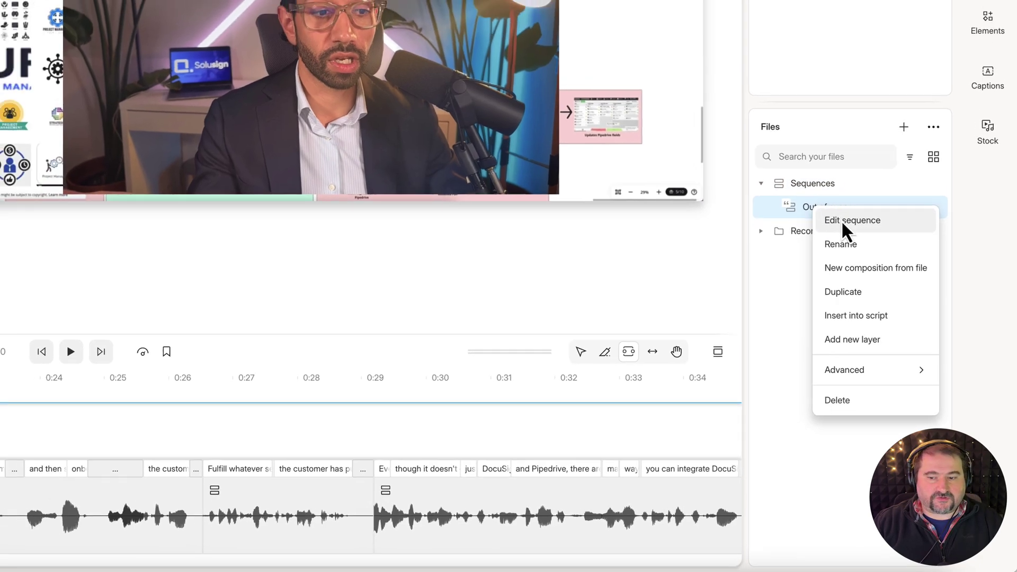
left_click(828, 192)
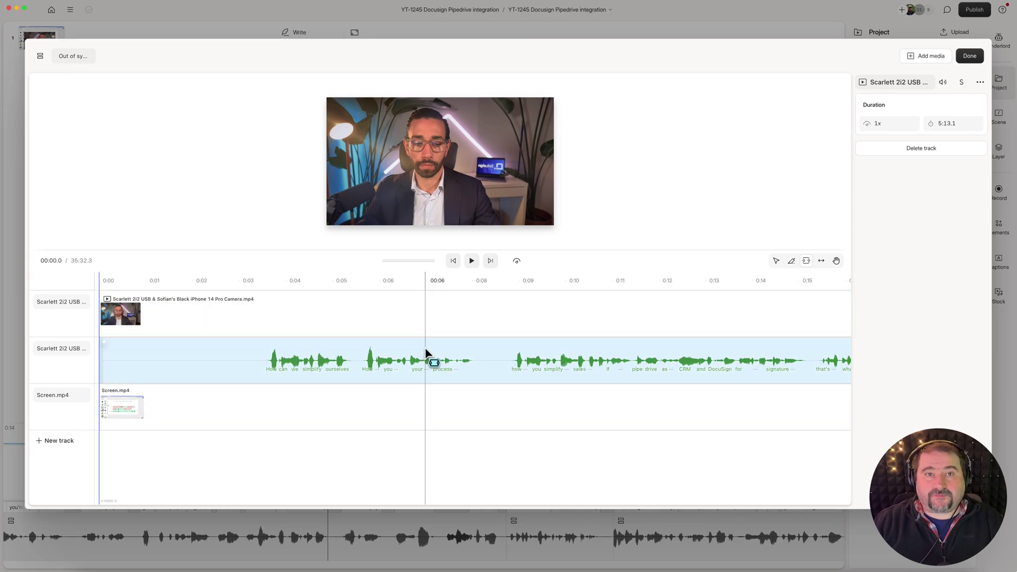
Inspect the sequence's clips by selecting the audio clip and then the video clip.
right_click(351, 318)
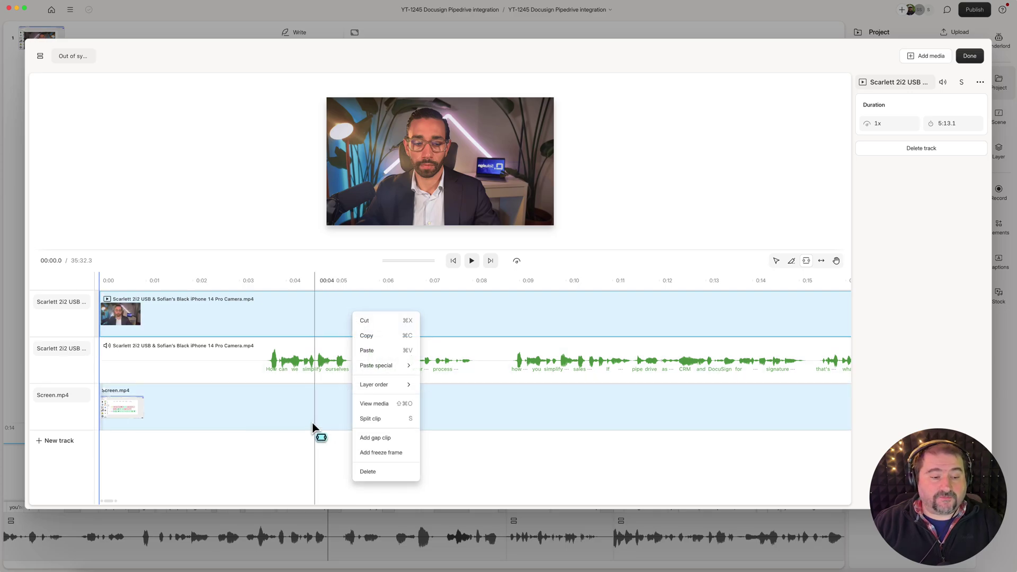
left_click(300, 452)
left_click(318, 365)
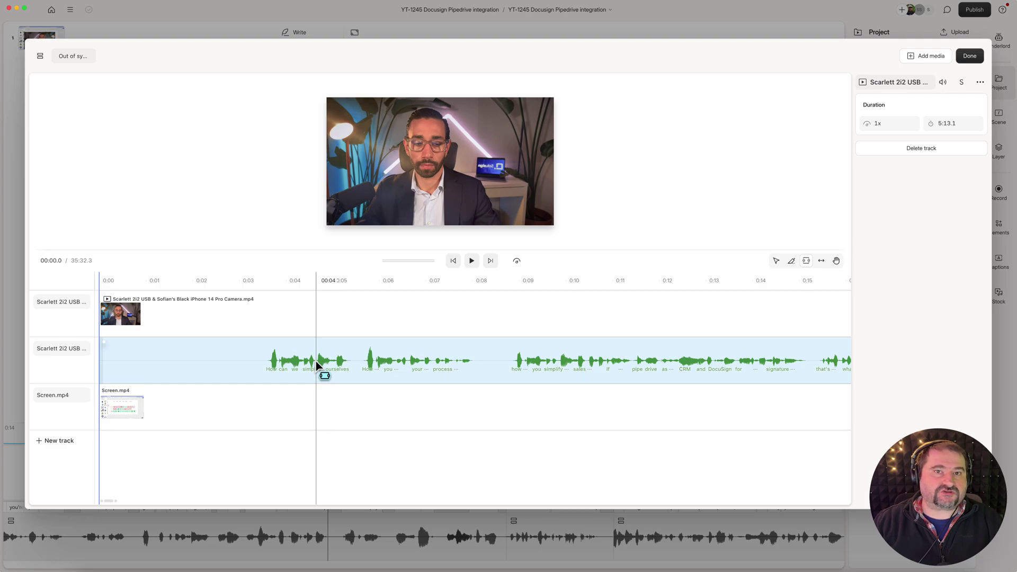
left_click(314, 314)
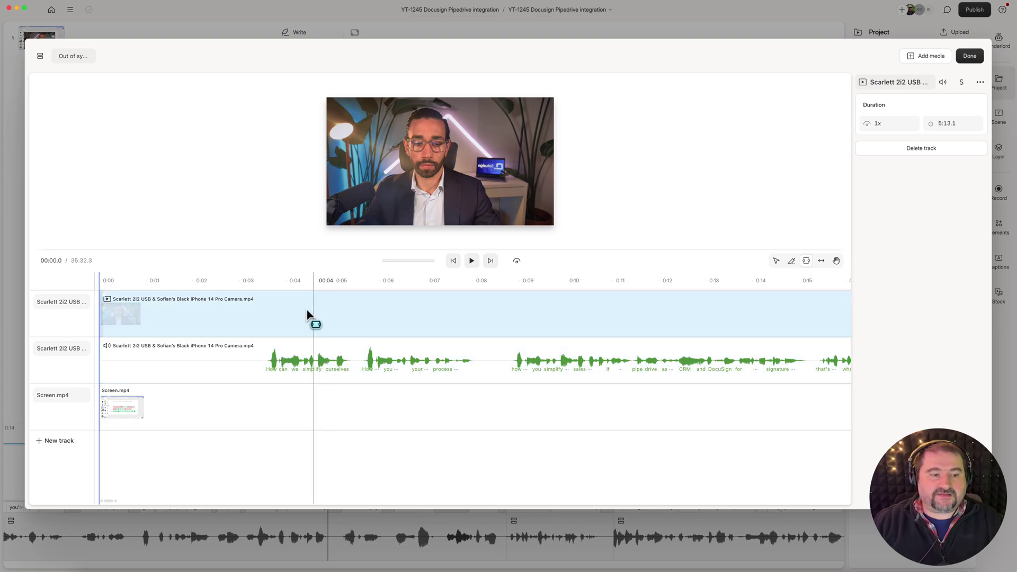
left_click(259, 361)
left_click(269, 314)
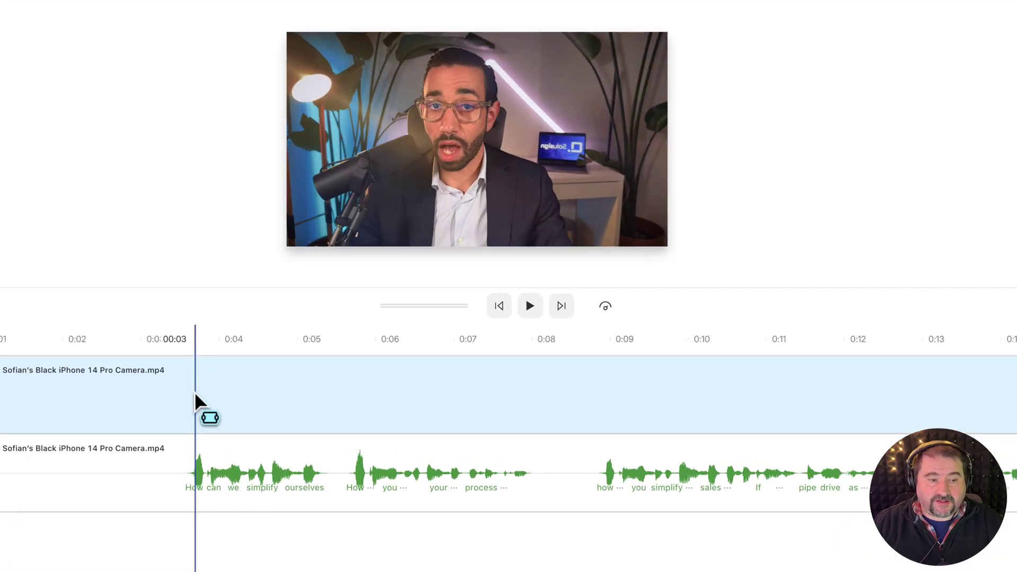
key("space")
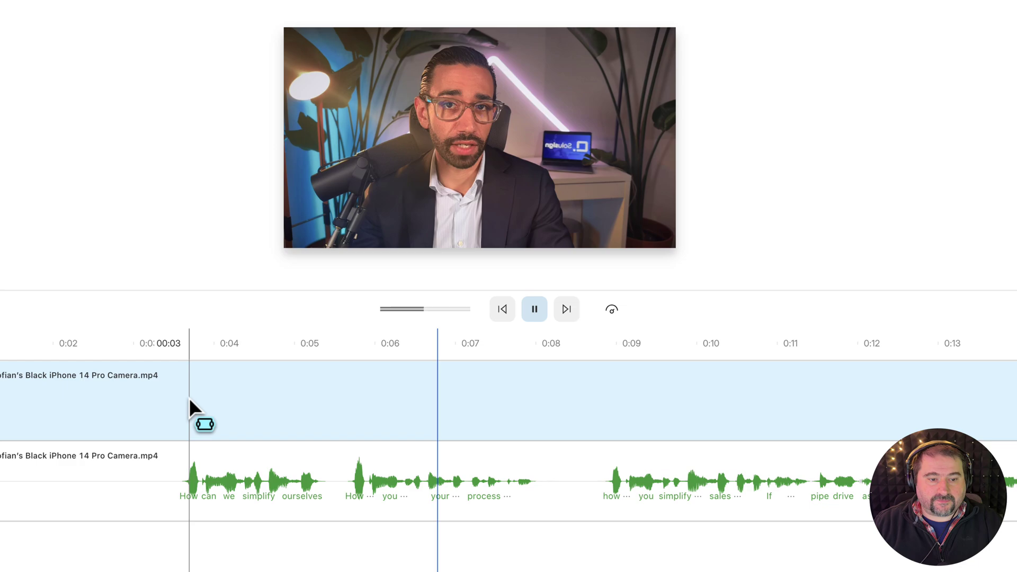
key("space")
key("Escape")
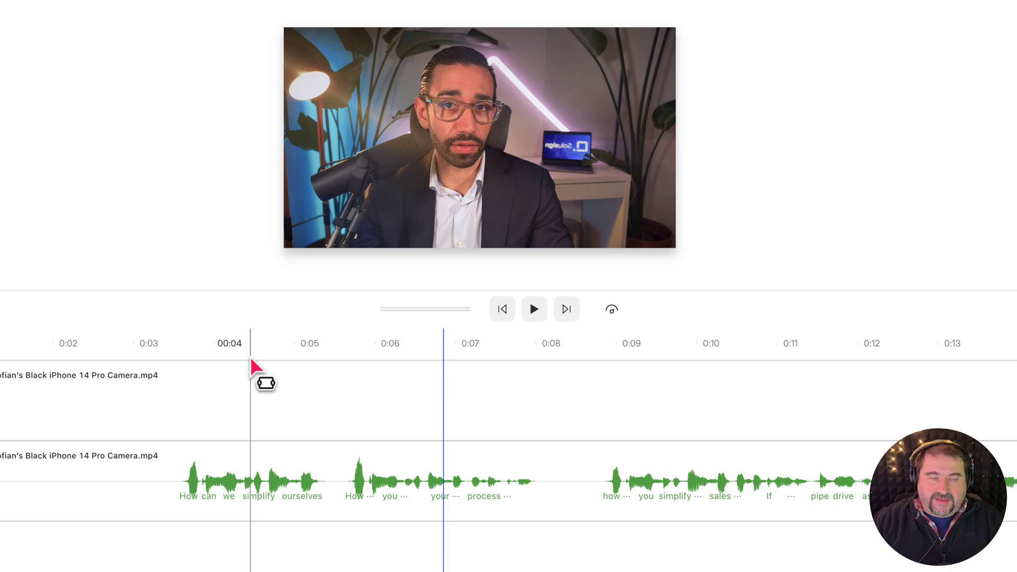
key("space")
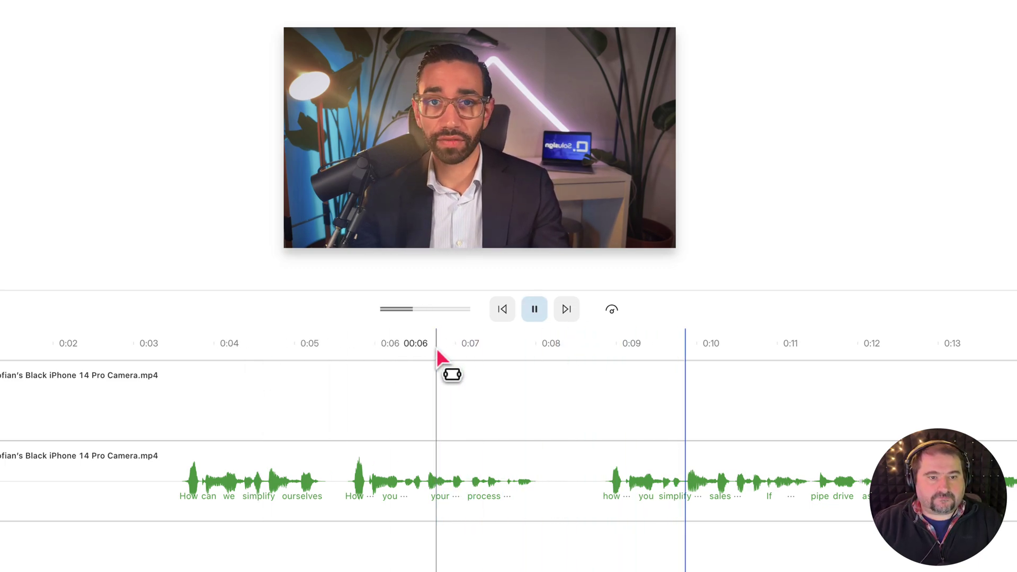
left_click(556, 427)
left_click(577, 446)
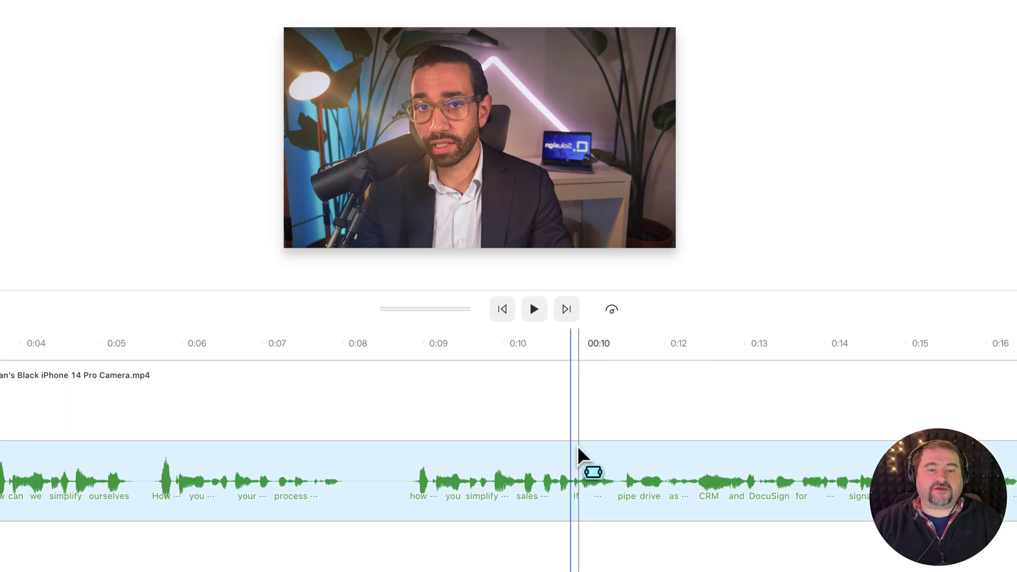
scroll(577, 446, "right", 20)
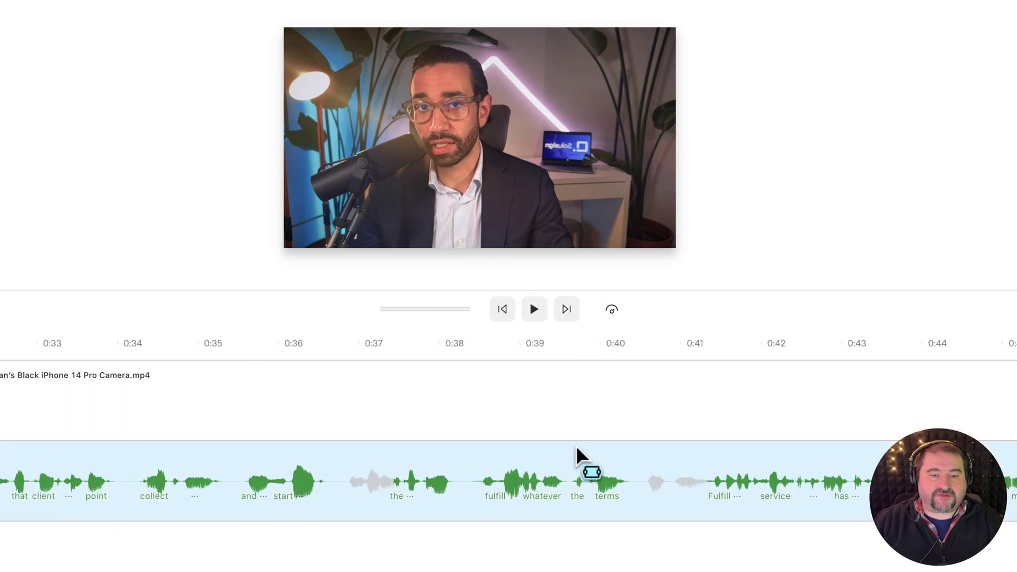
scroll(577, 446, "right", 20)
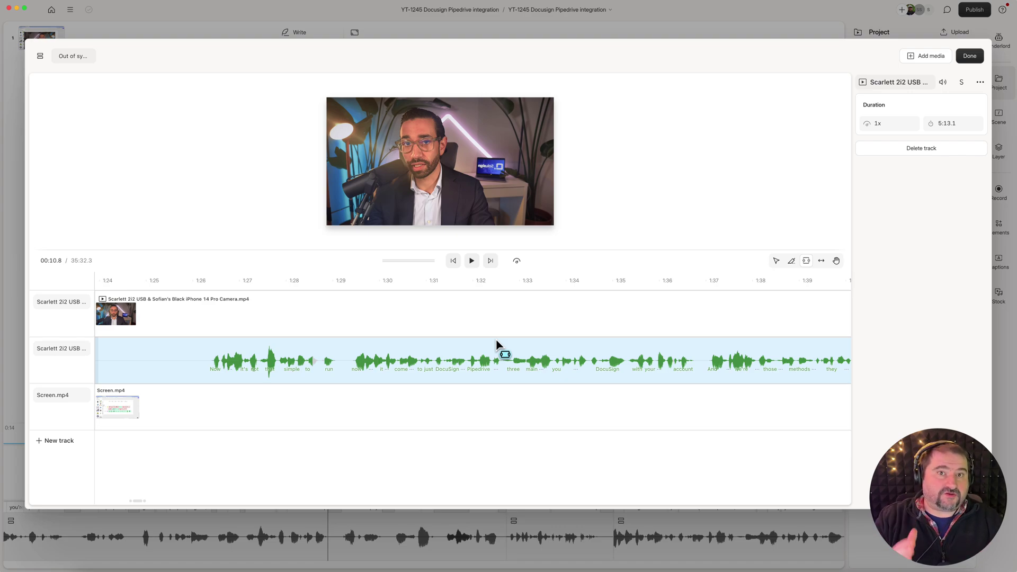
scroll(532, 325, "down", 5)
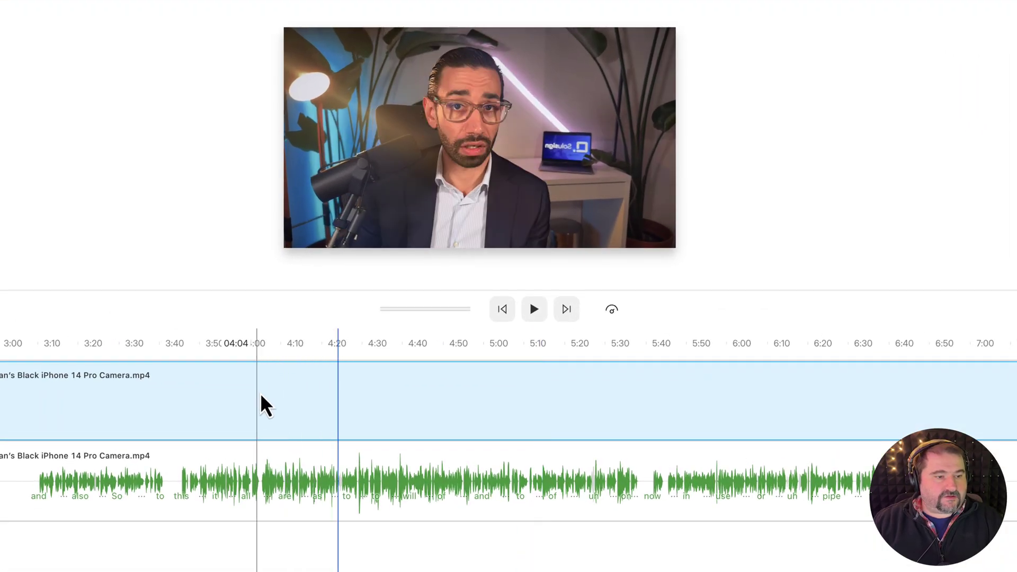
left_click_drag(326, 350, 318, 348)
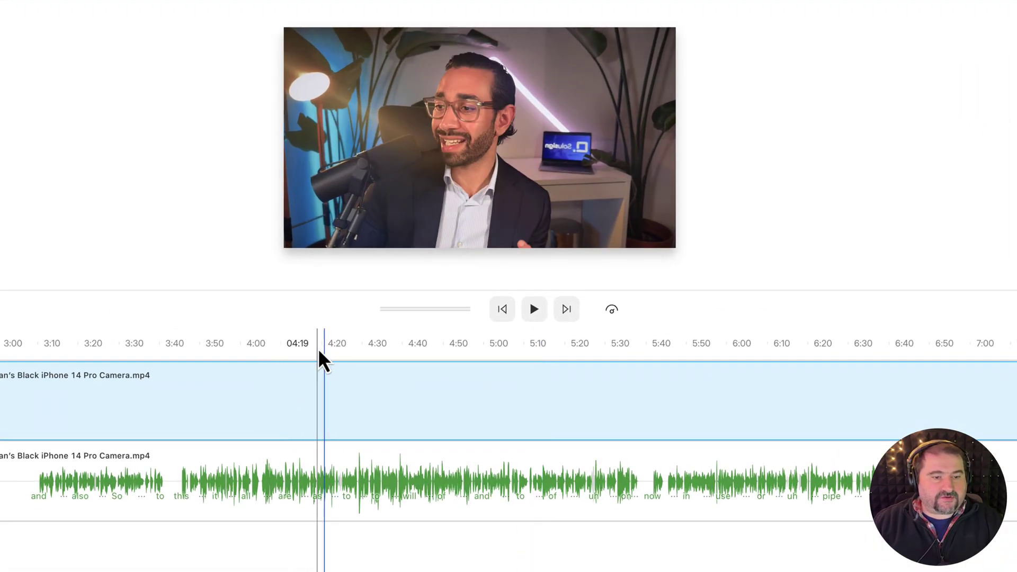
key("space")
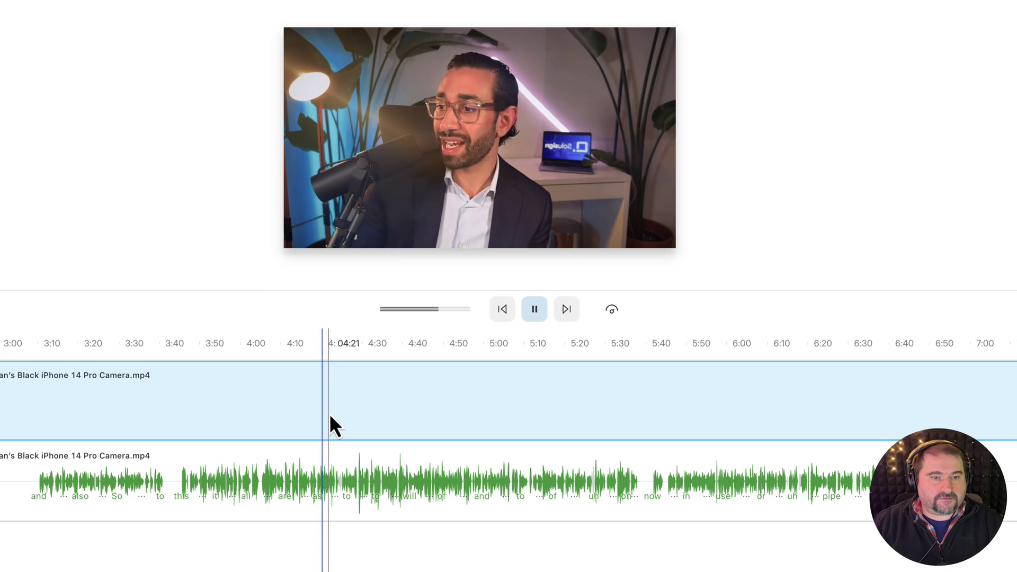
scroll(330, 415, "up", 3)
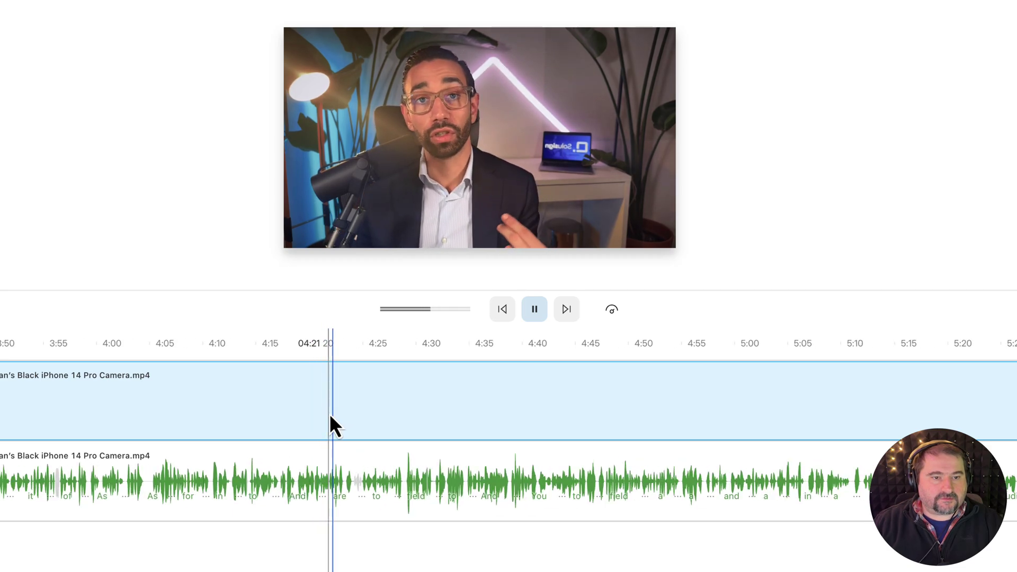
key("space")
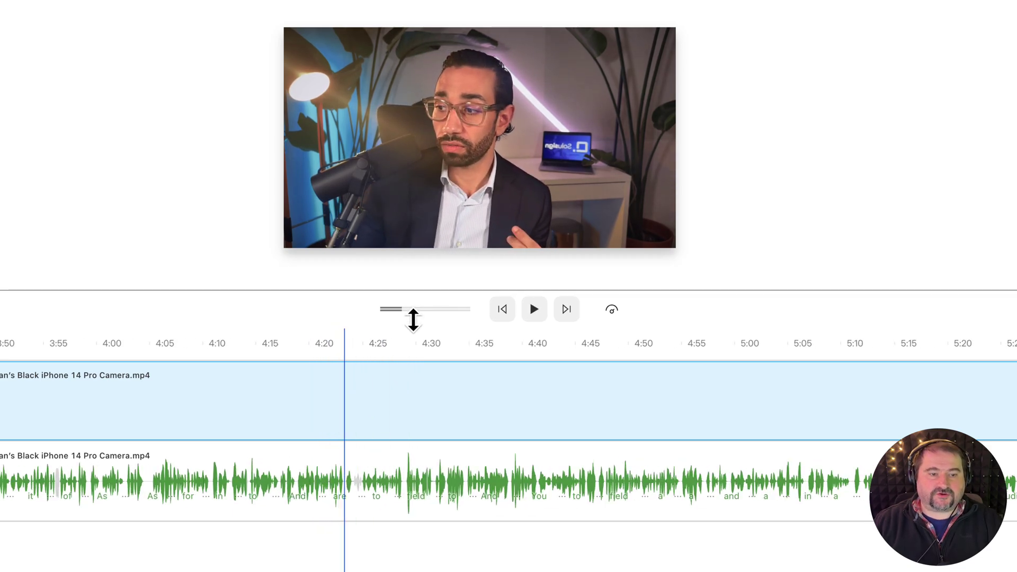
left_click_drag(413, 318, 418, 424)
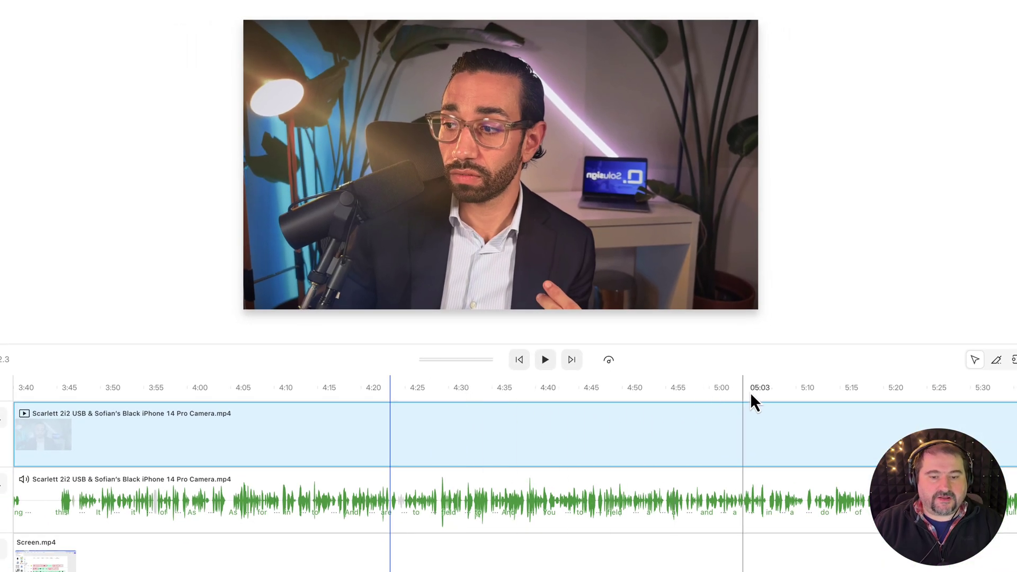
scroll(767, 400, "right", 8)
left_click(727, 393)
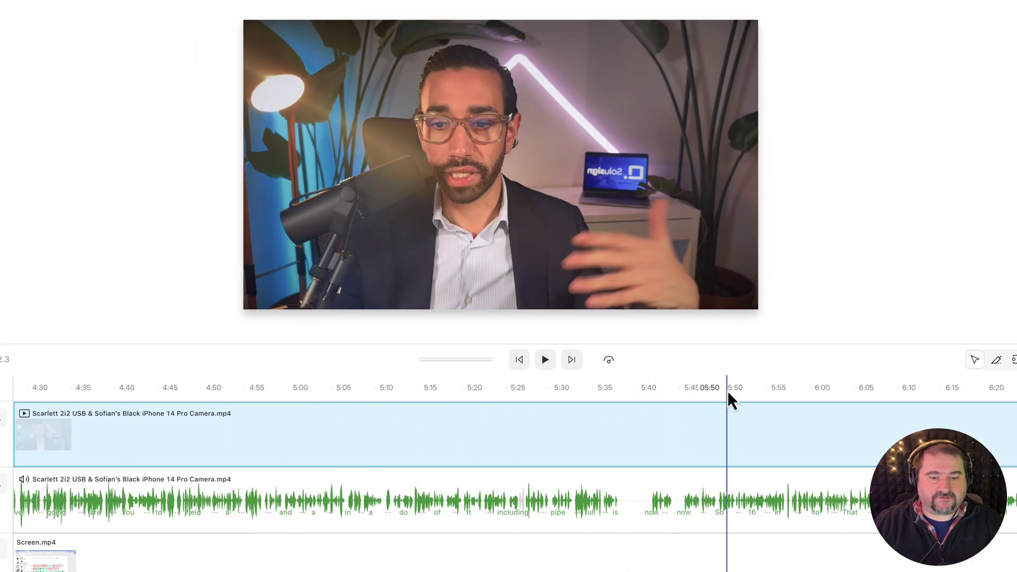
key("space")
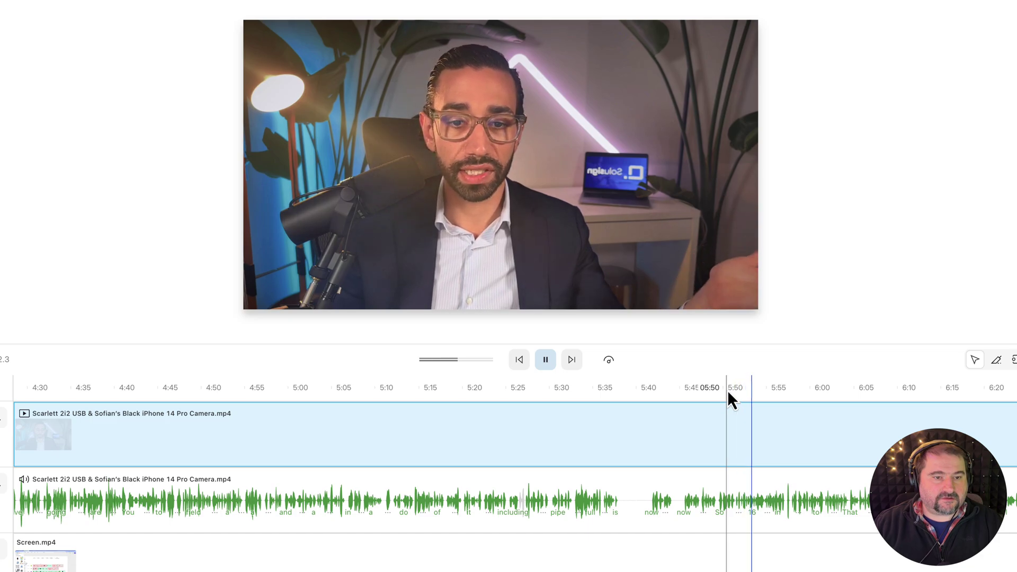
key("space")
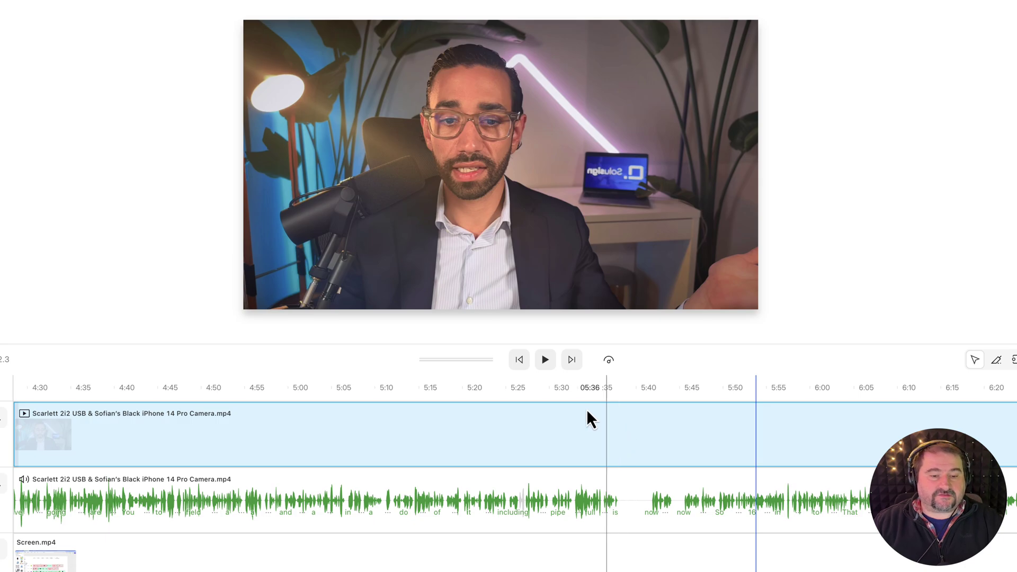
left_click(255, 391)
key("space")
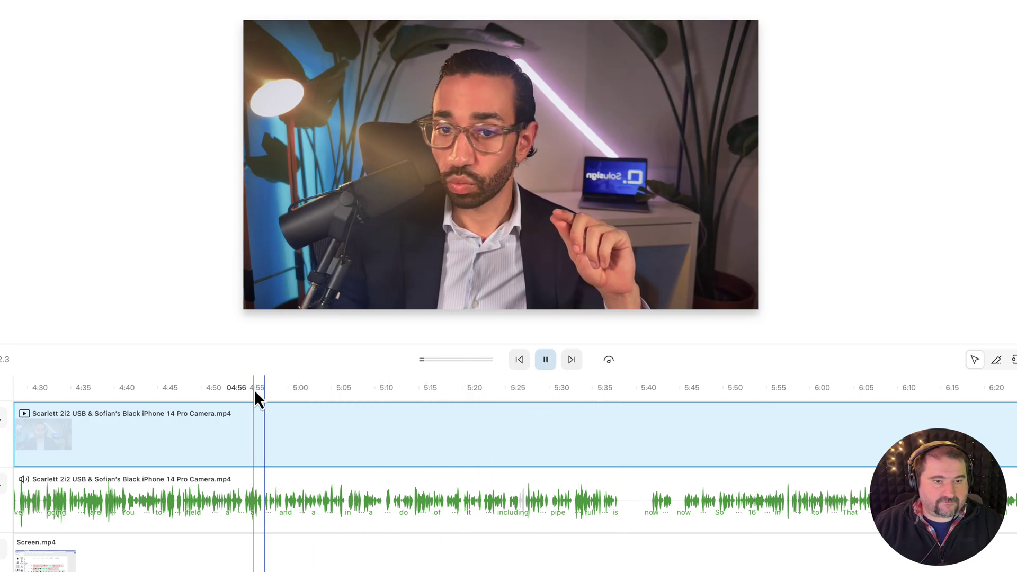
key("space")
left_click(383, 390)
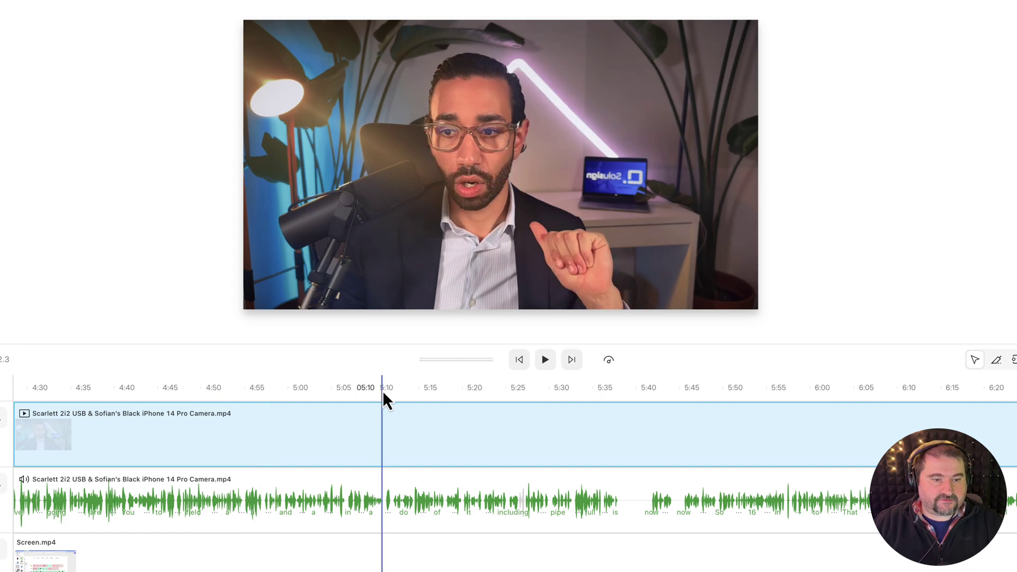
key("space")
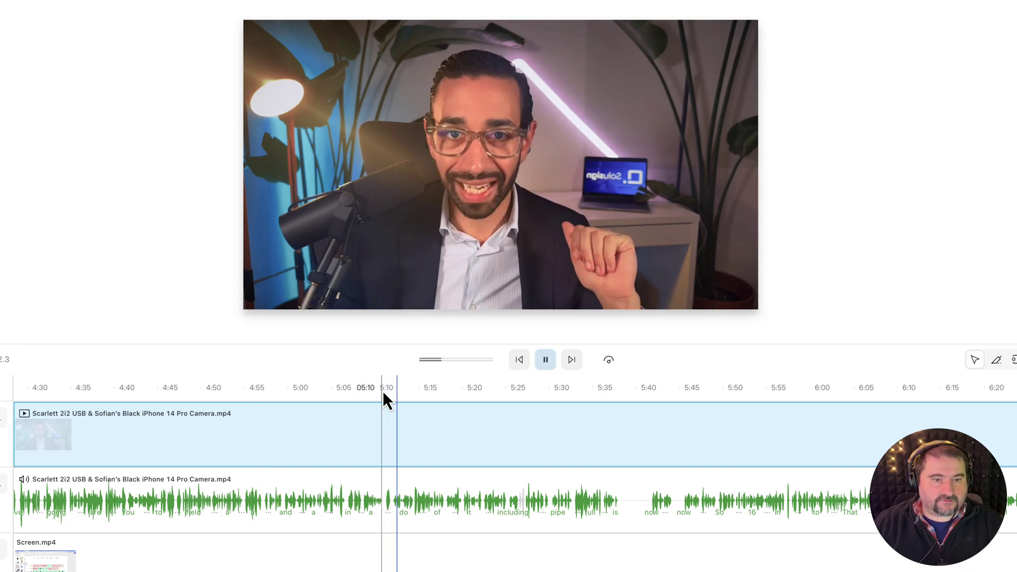
key("space")
left_click(512, 391)
key("space")
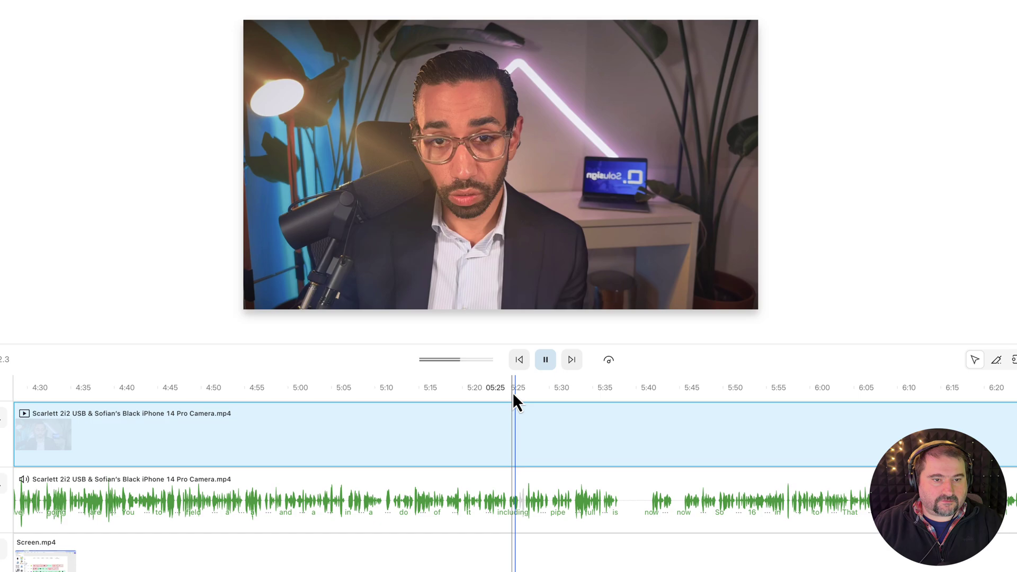
key("space")
Replay the interview from 5:08 to 5:16 and park the playhead at 5:14.
scroll(447, 405, "up", 5)
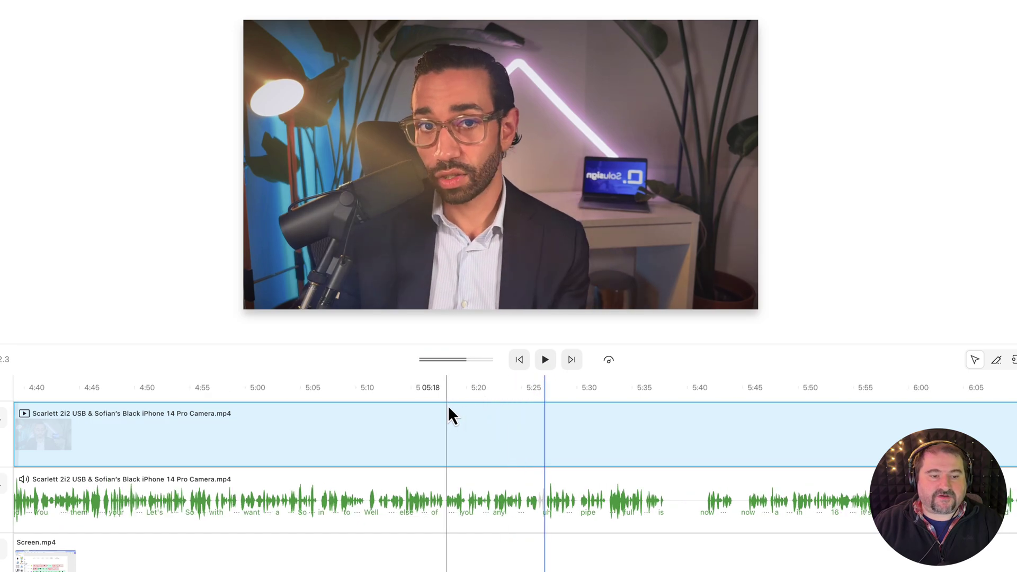
scroll(447, 404, "up", 4)
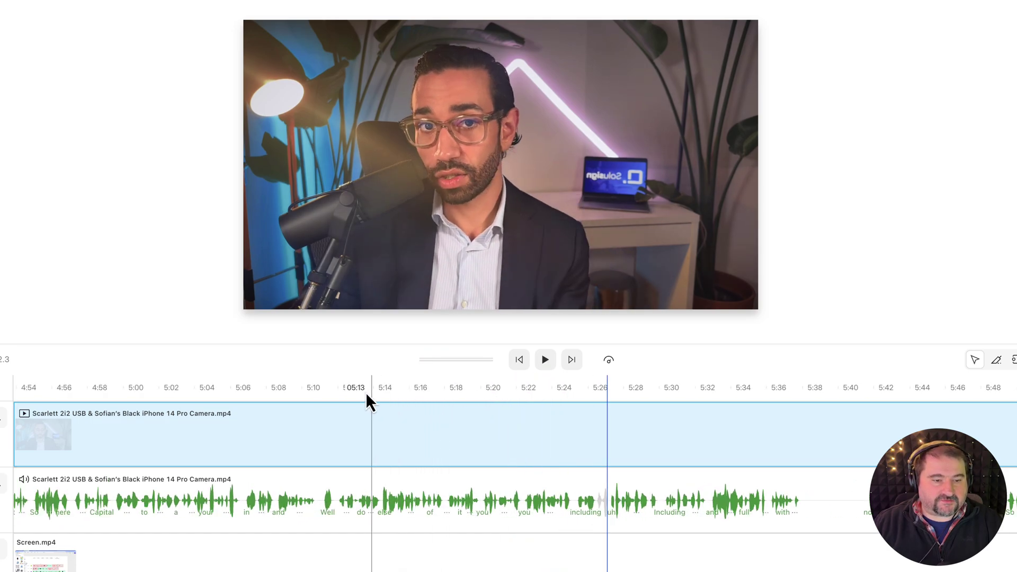
left_click(283, 391)
key("space")
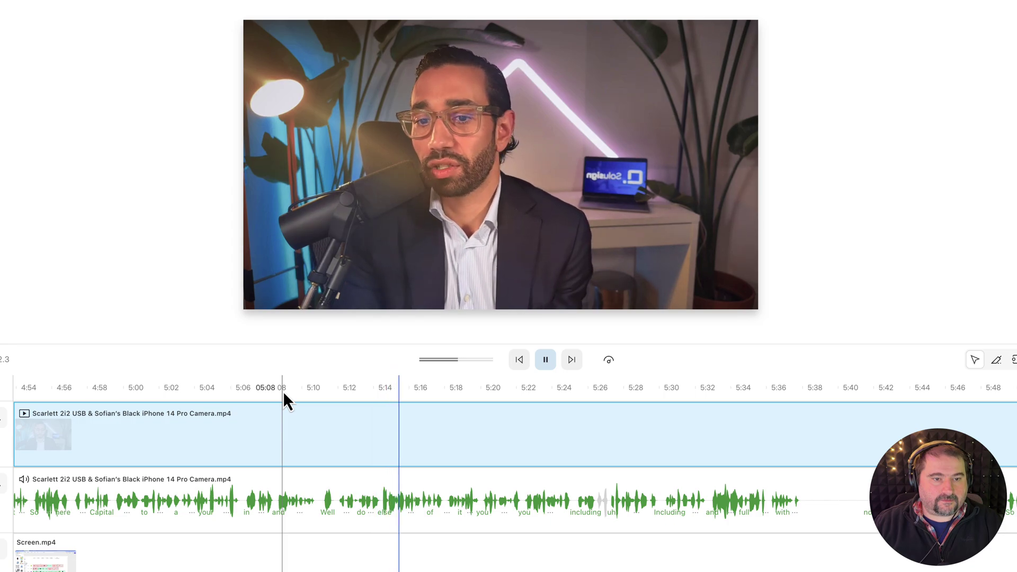
key("space")
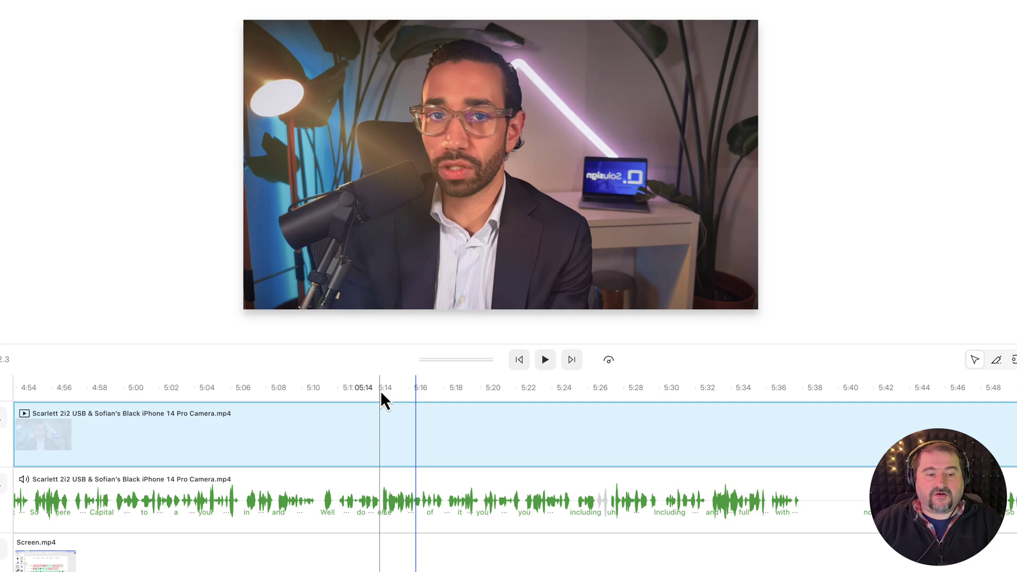
left_click(381, 393)
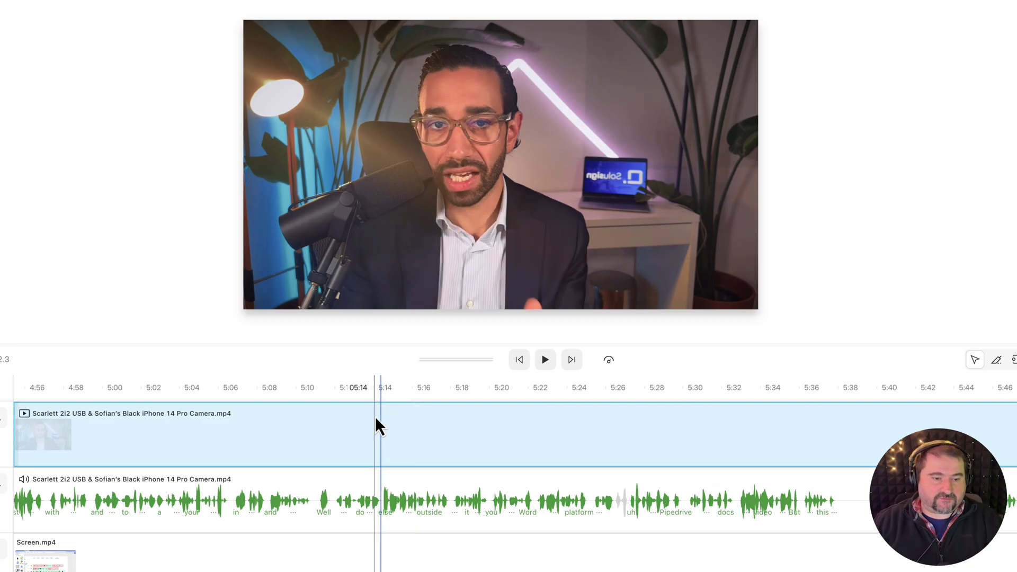
Zoom in, replay 5:12–5:16 around the selected audio clip, then pick the blade tool.
scroll(375, 417, "up", 5)
left_click(294, 392)
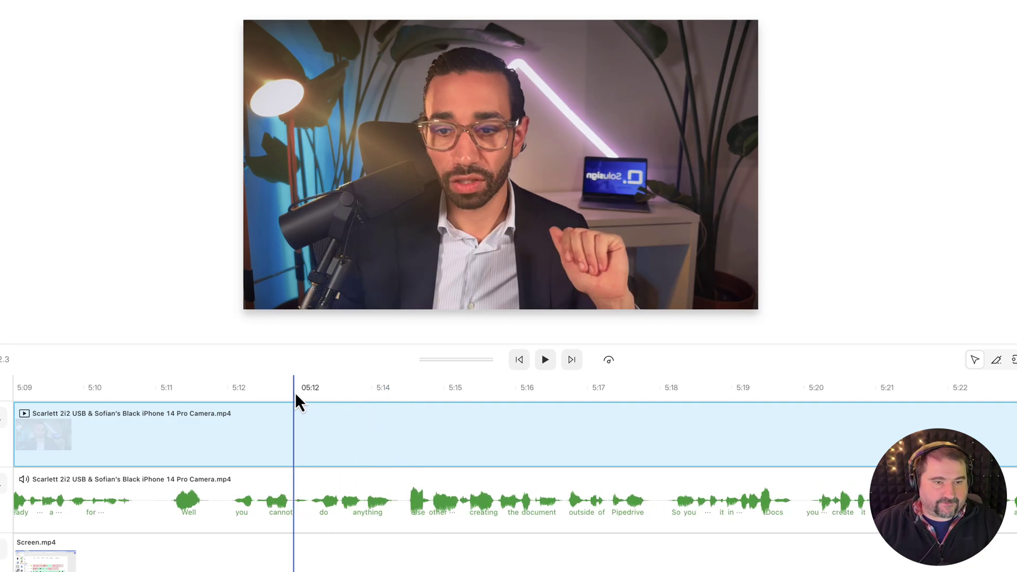
key("space")
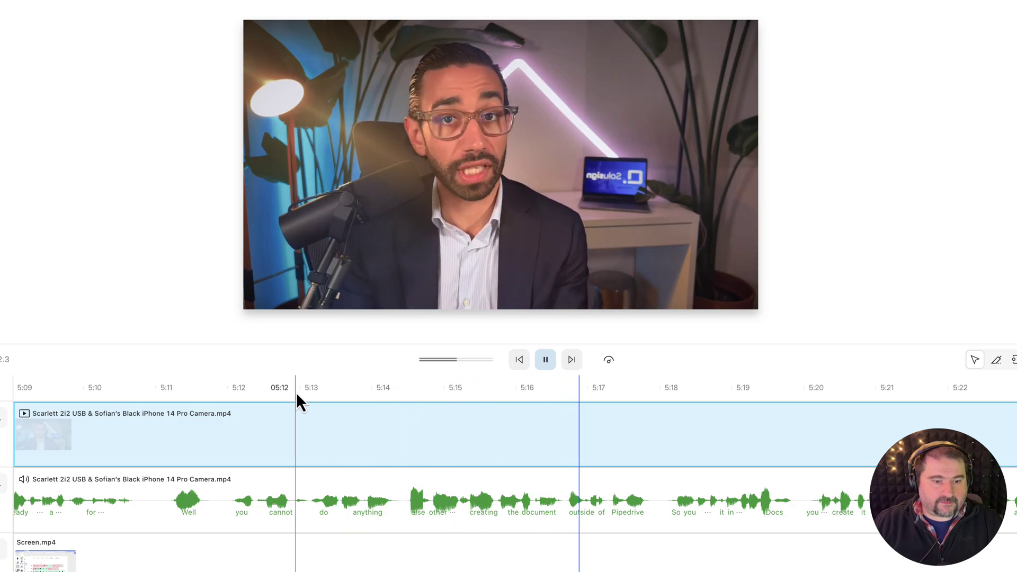
key("space")
left_click(431, 500)
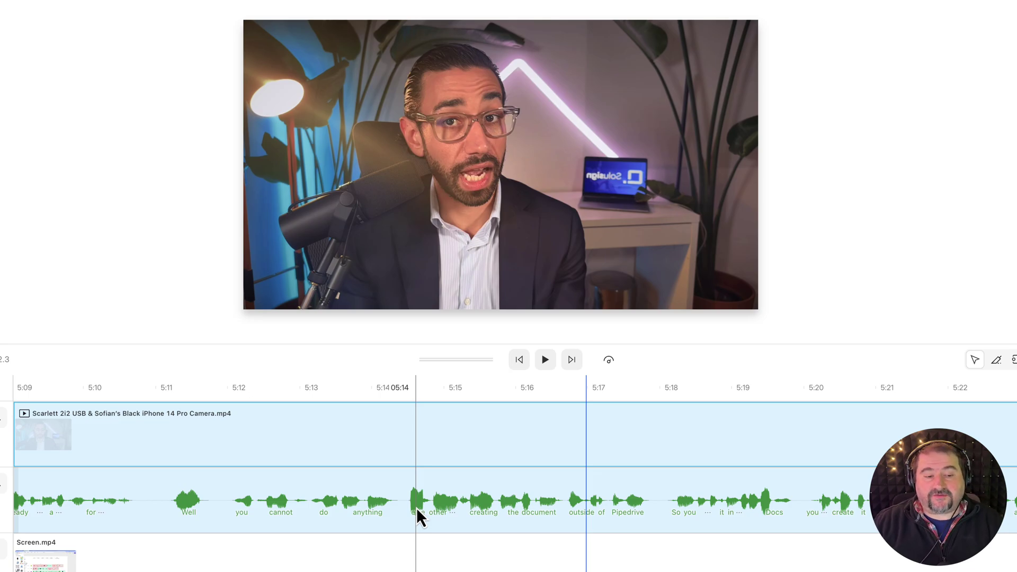
left_click(337, 396)
key("space")
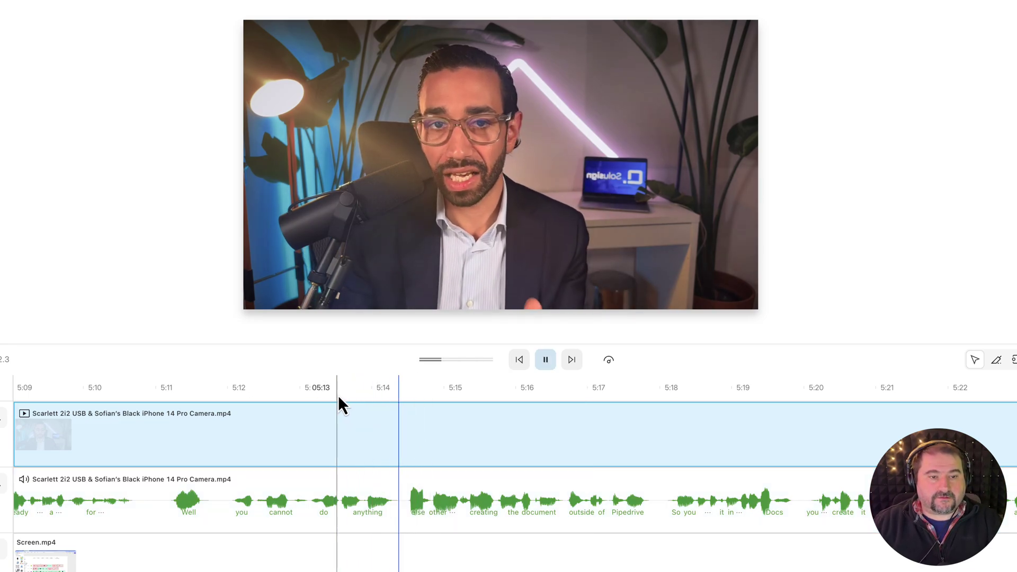
key("space")
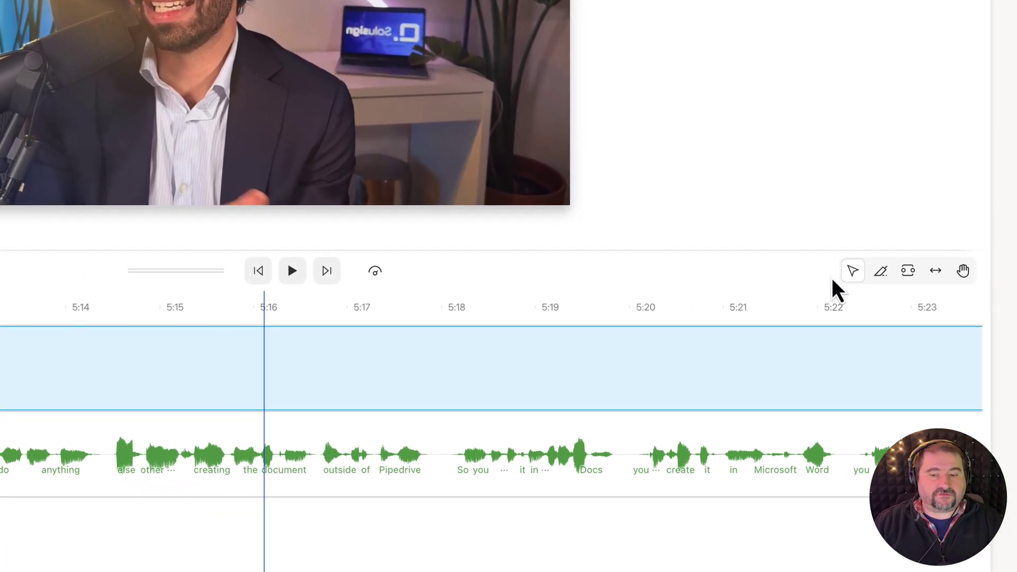
left_click(888, 277)
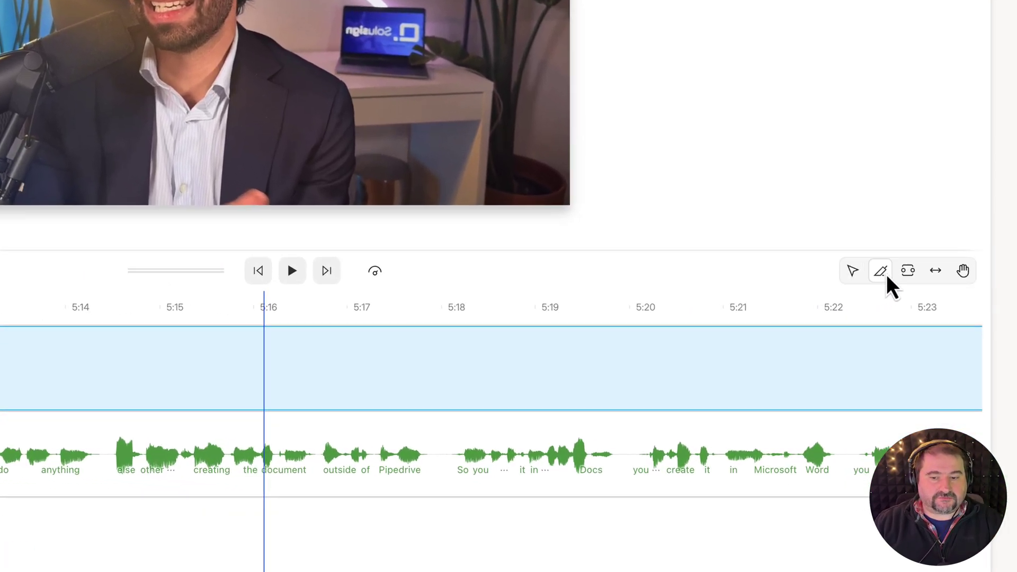
left_click(851, 275)
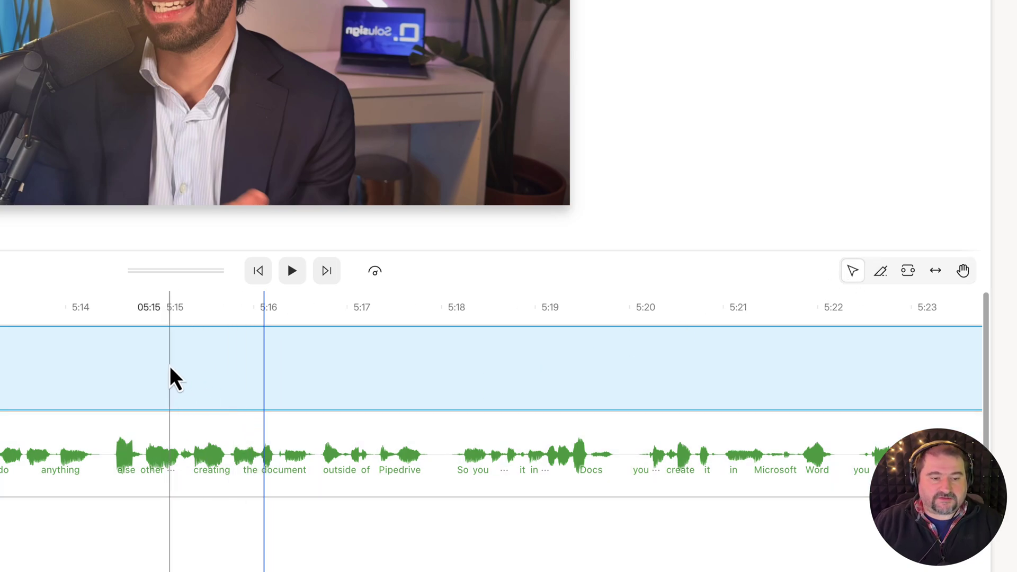
right_click(136, 365)
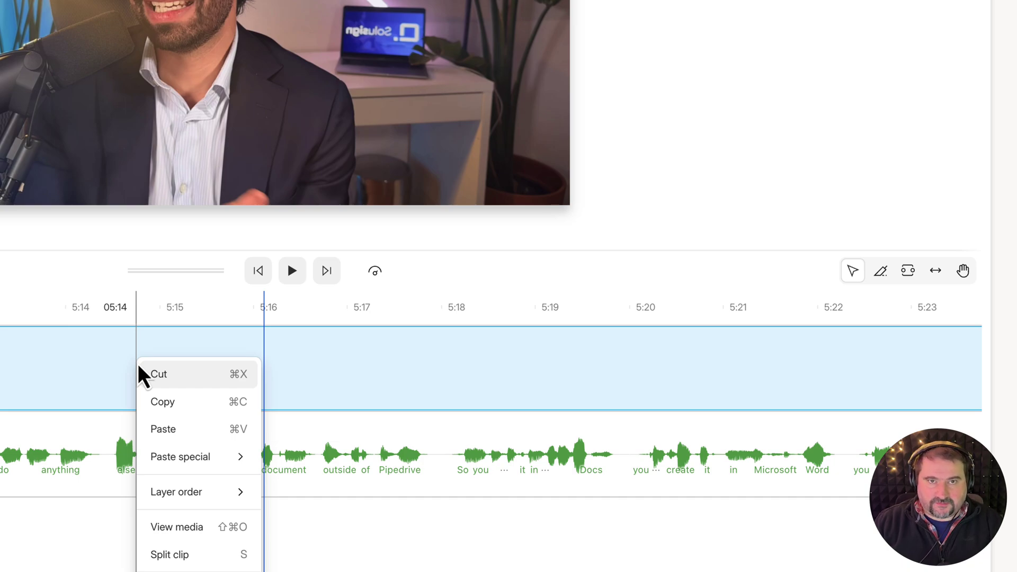
left_click(479, 282)
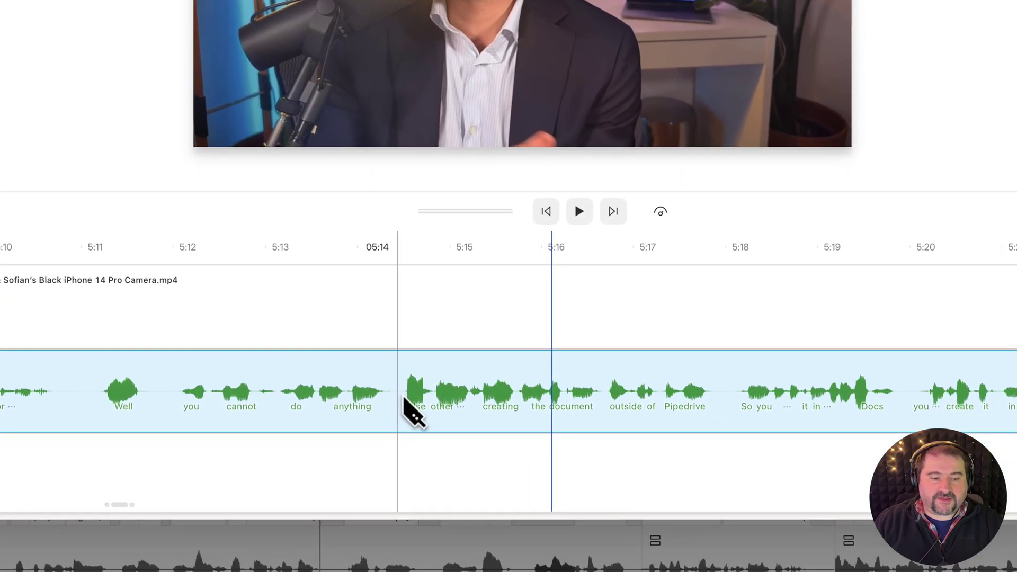
Split the camera audio at 5:14, between 'anything' and 'else'.
key("s")
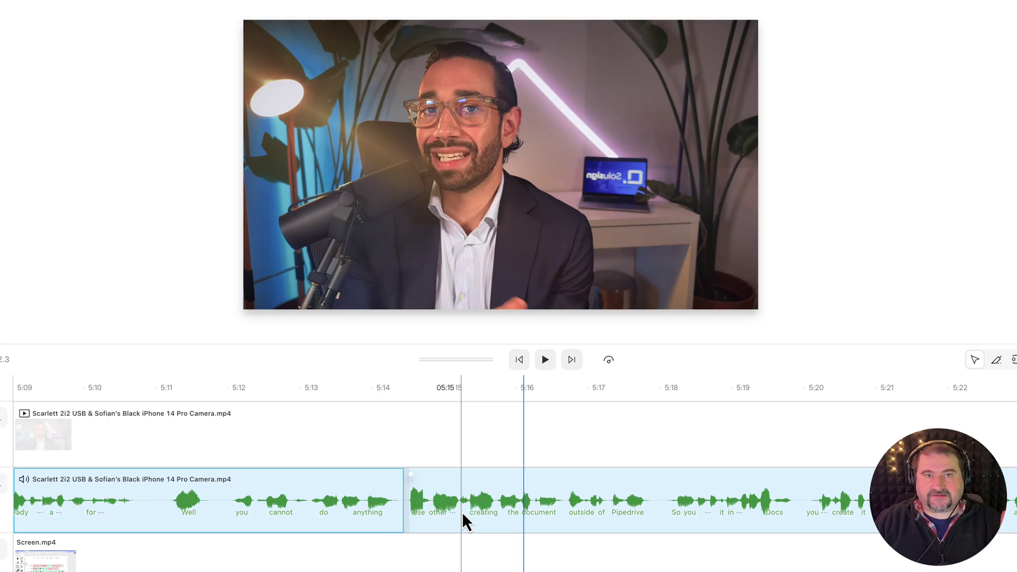
Drag the second audio clip later to leave a gap after 'anything', then replay it.
left_click(301, 389)
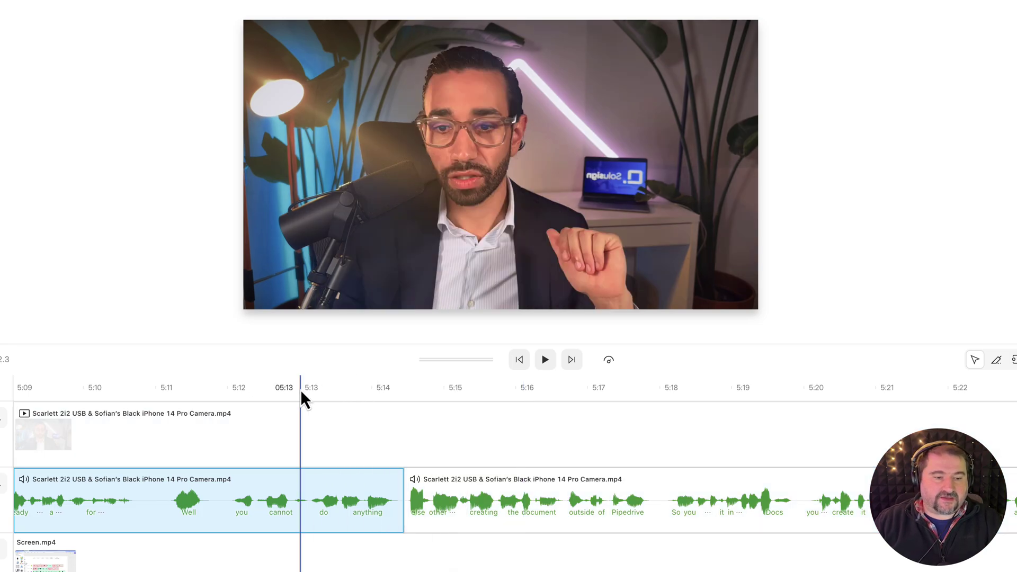
key("space")
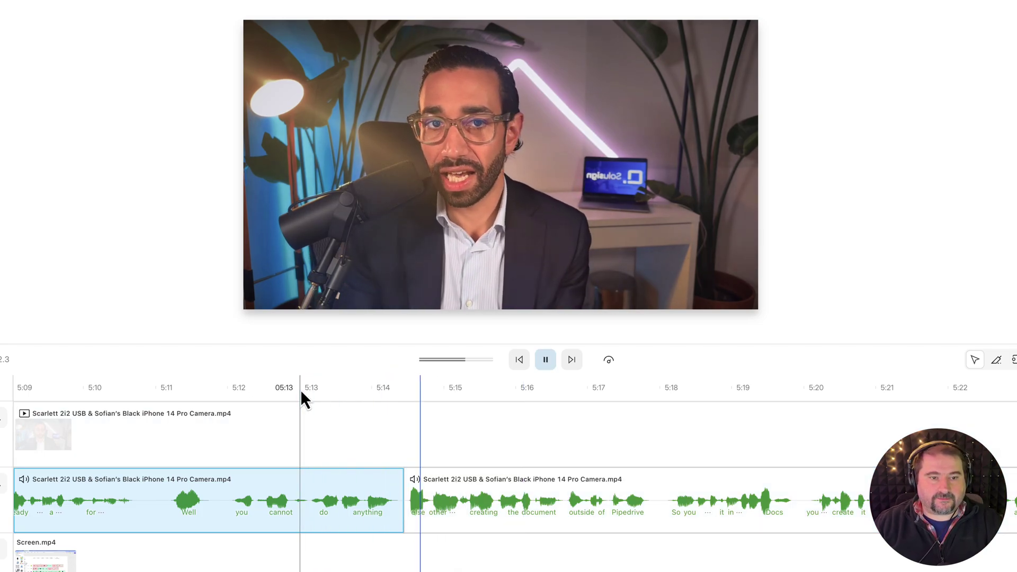
key("space")
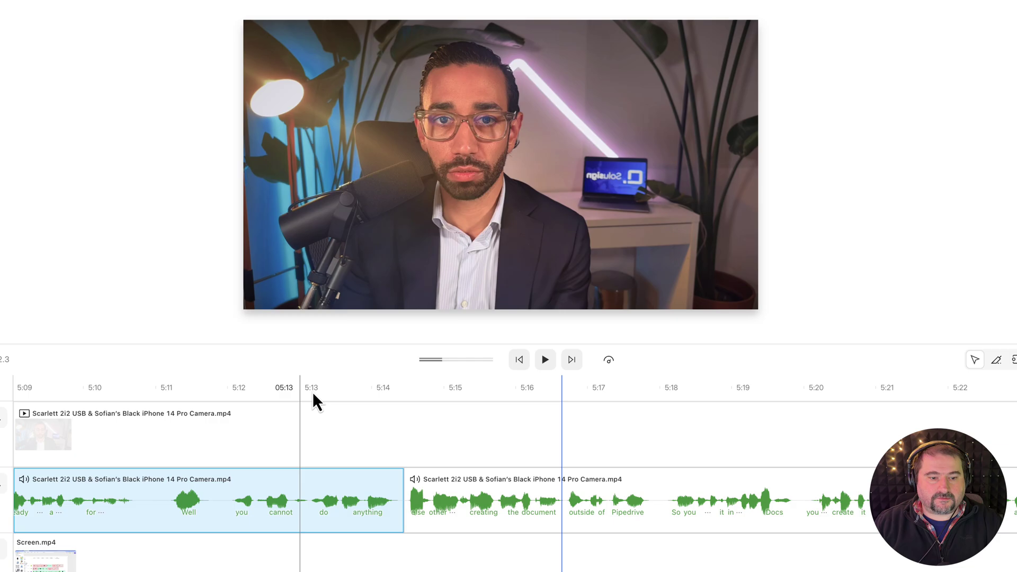
left_click_drag(433, 508, 479, 513)
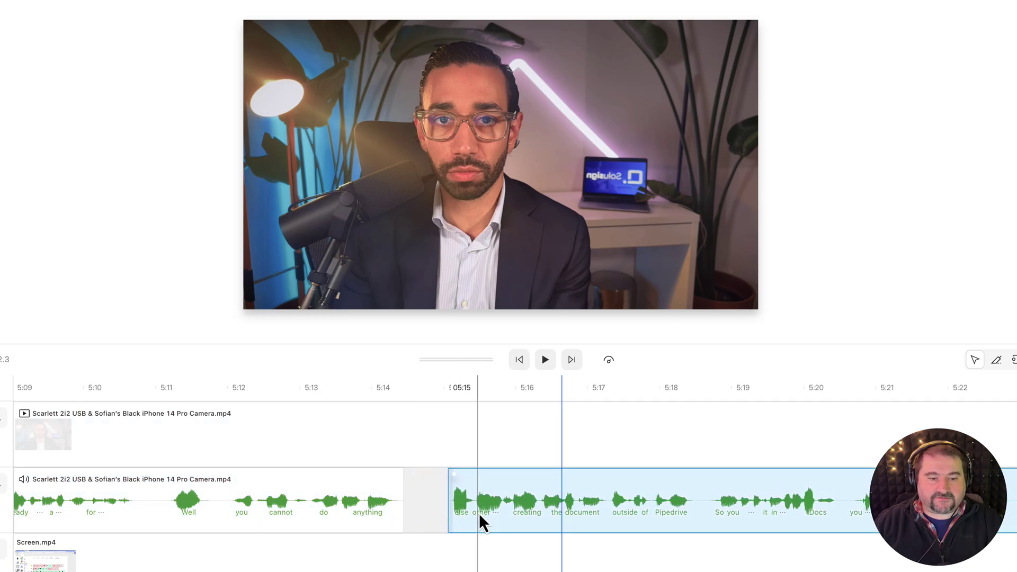
left_click(438, 392)
key("space")
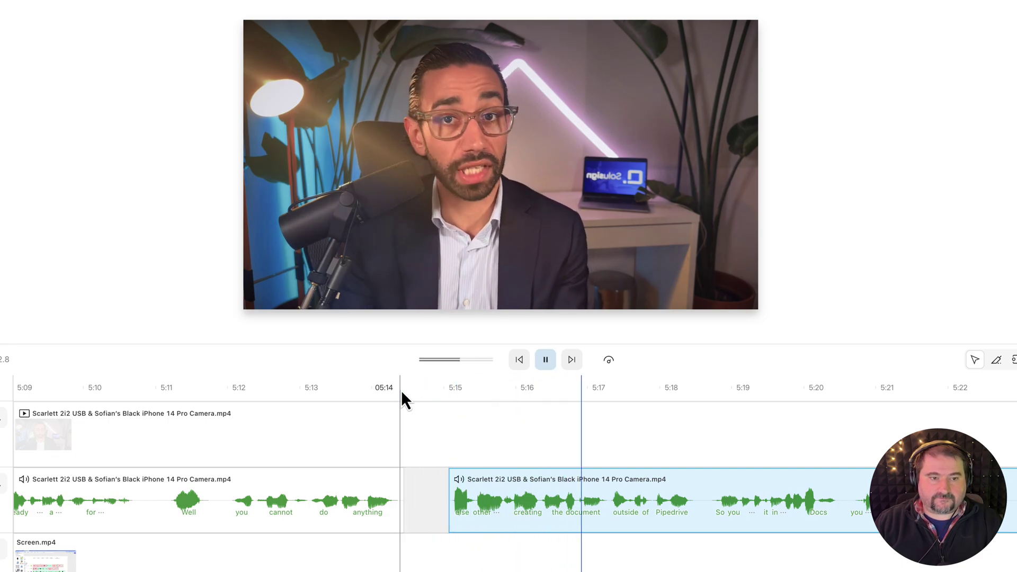
key("space")
Nudge the second audio clip slightly earlier to about 5:14.7, recheck sync, and select the first clip.
left_click_drag(475, 523, 453, 492)
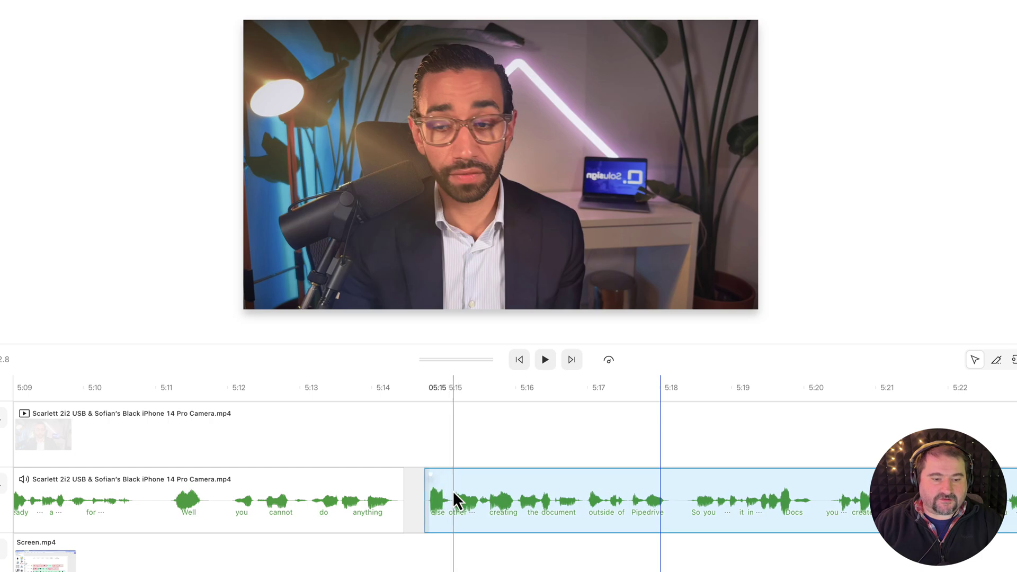
left_click(378, 391)
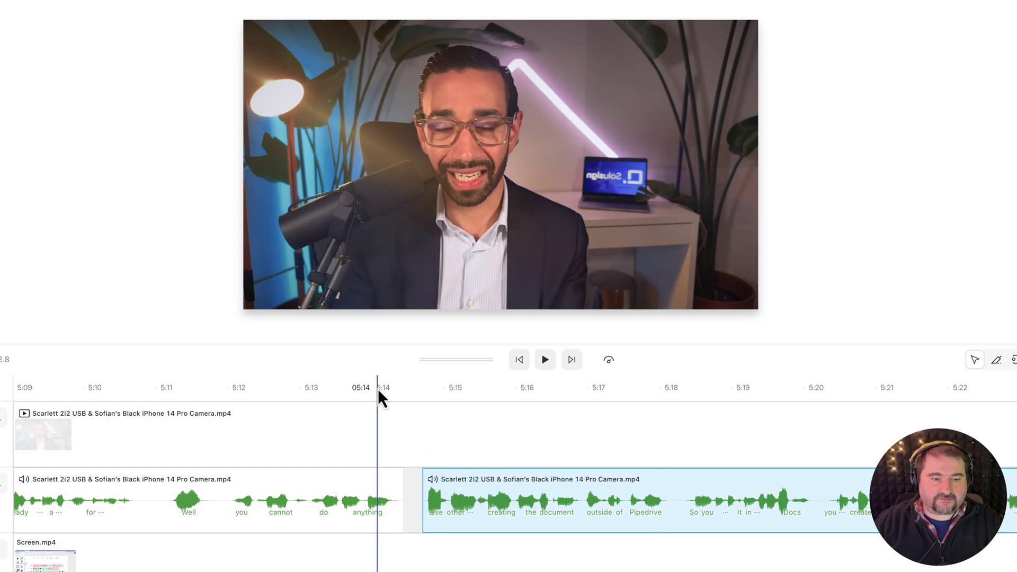
key("space")
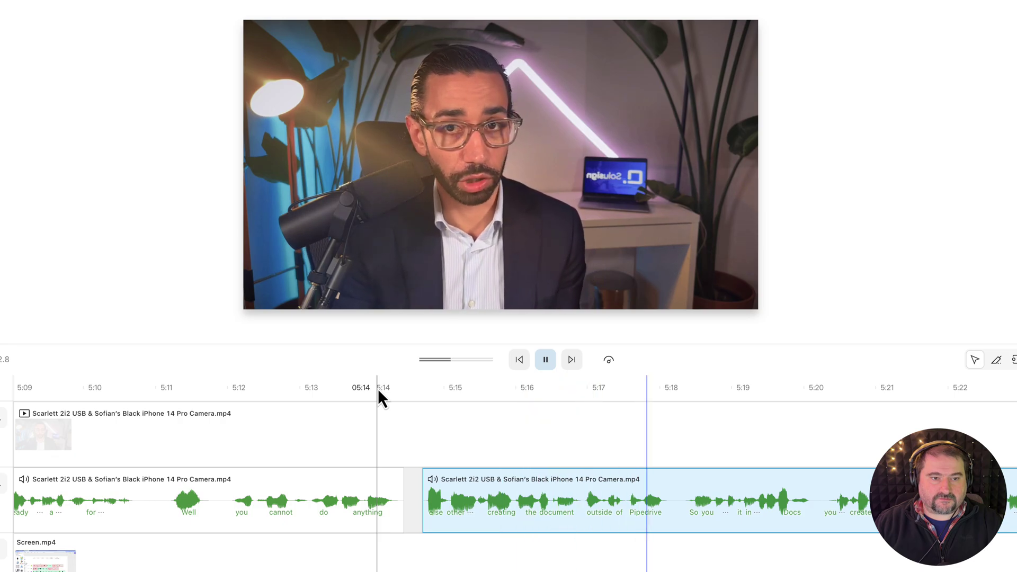
key("space")
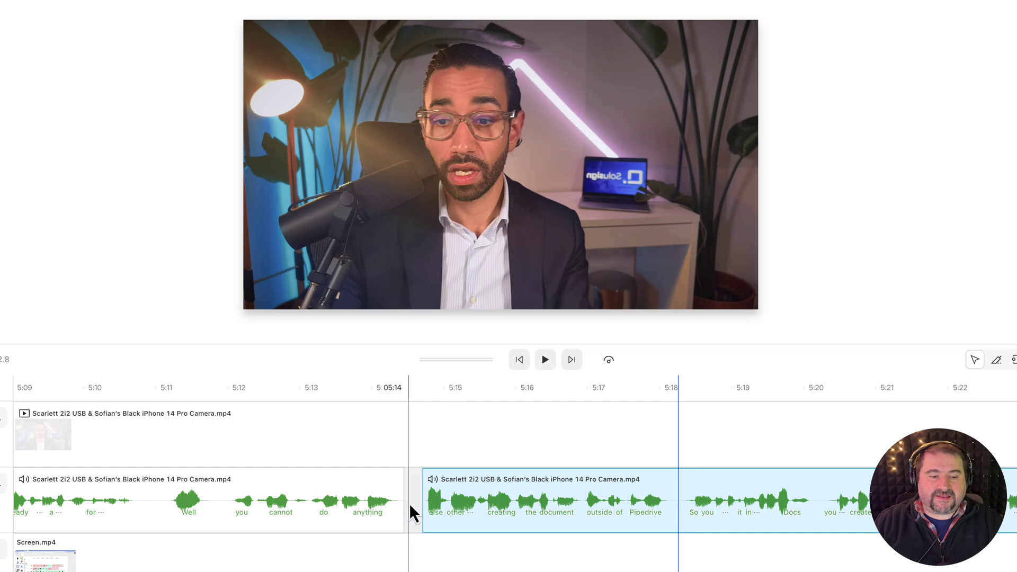
scroll(410, 506, "up", 3)
left_click(401, 501)
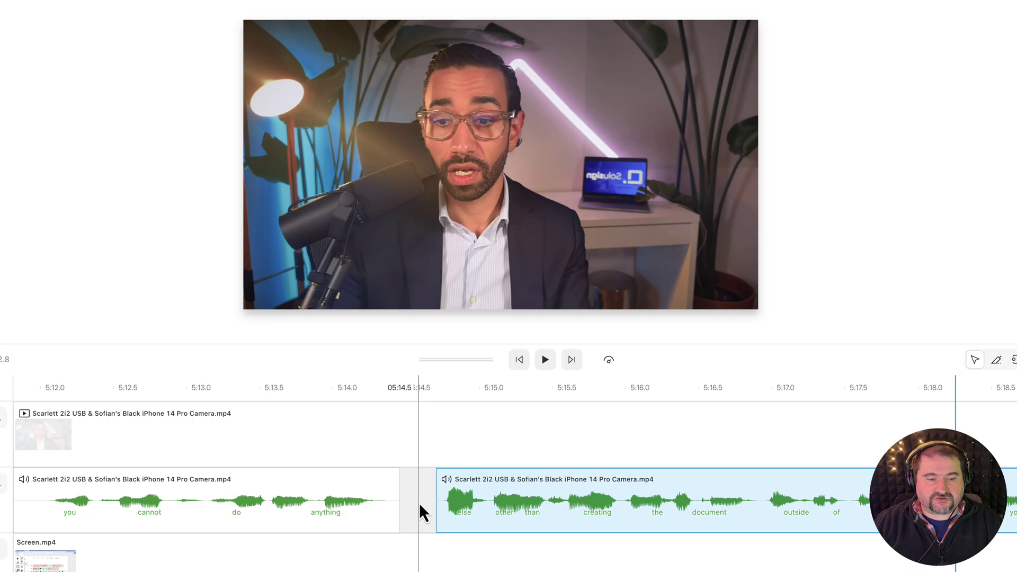
key("Delete")
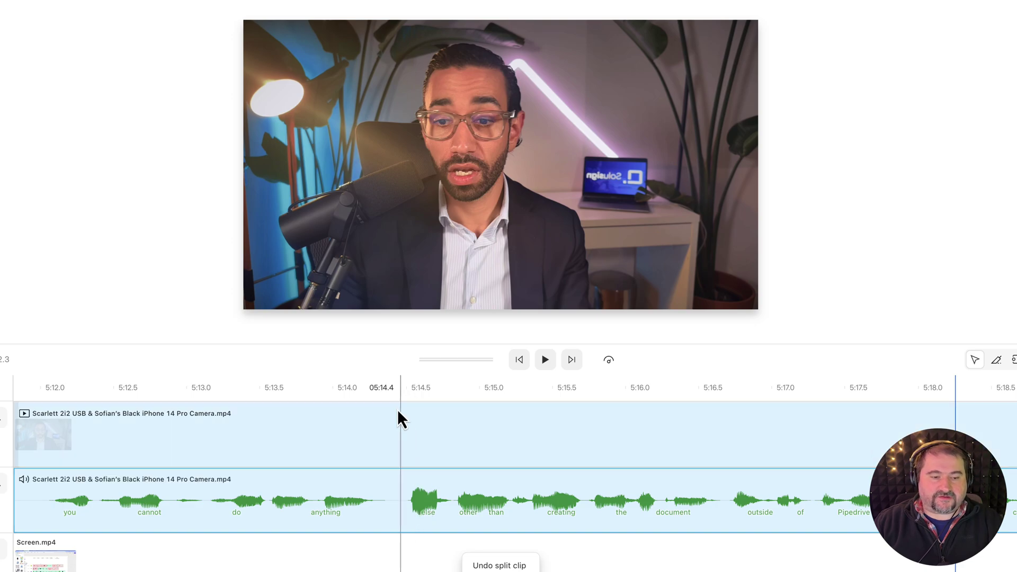
left_click(324, 393)
key("space")
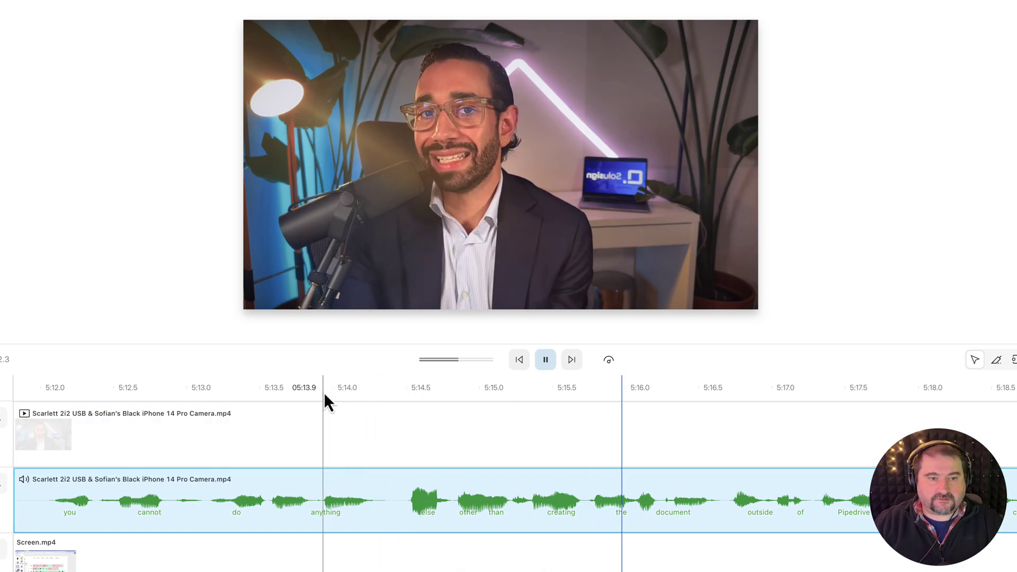
key("space")
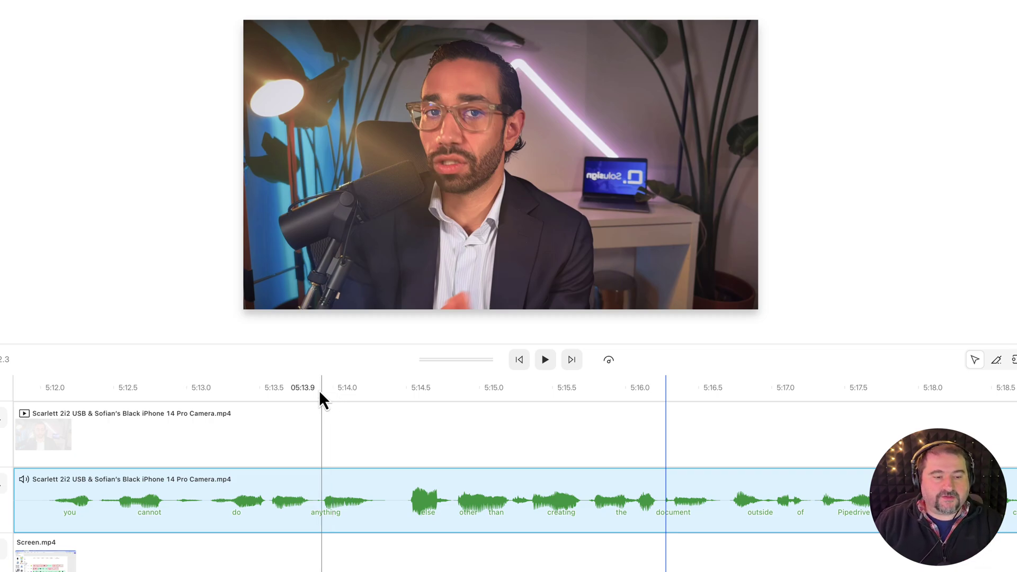
left_click(300, 388)
key("space")
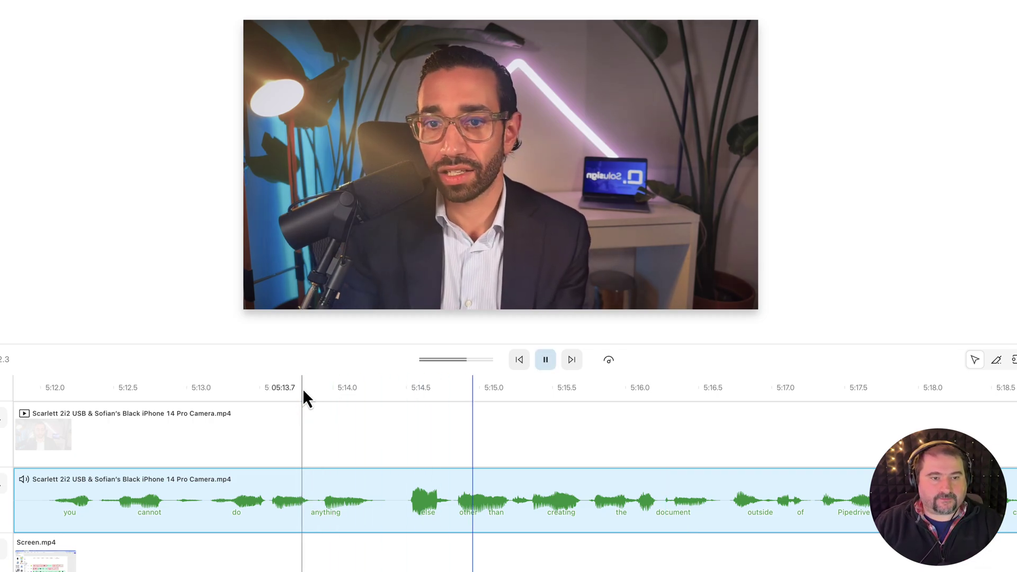
key("space")
left_click(373, 408)
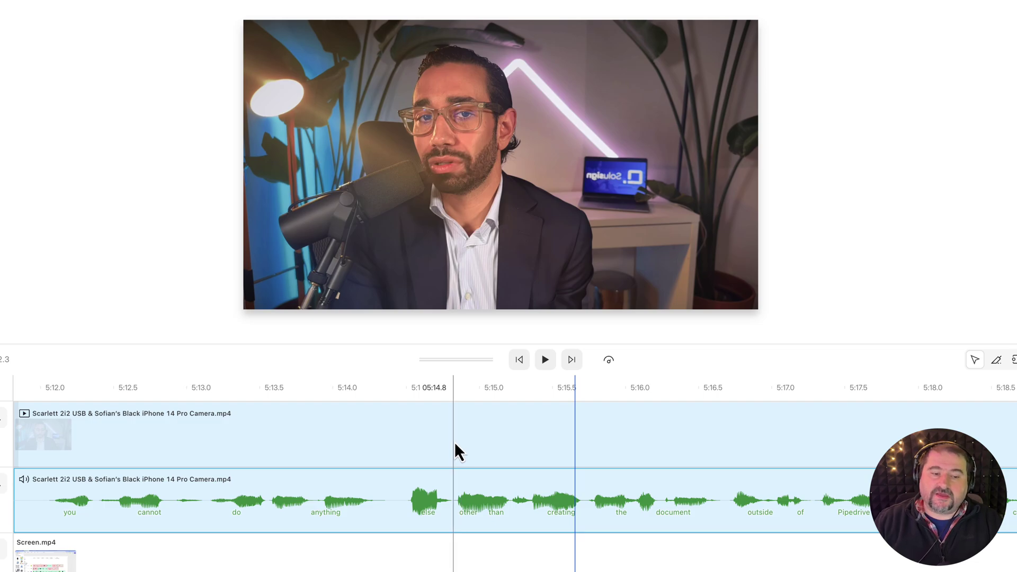
left_click(418, 399)
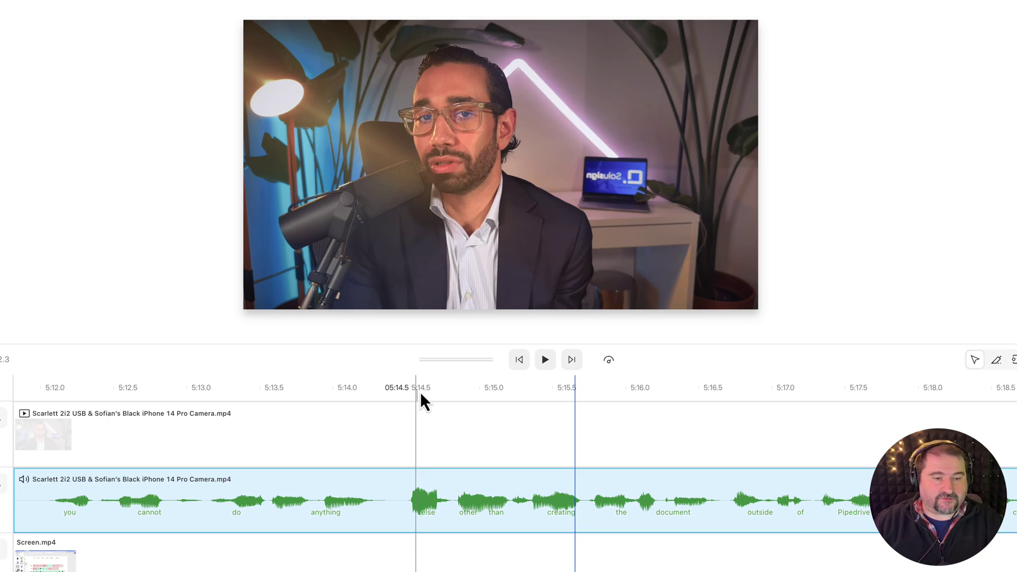
left_click(421, 393)
key("space")
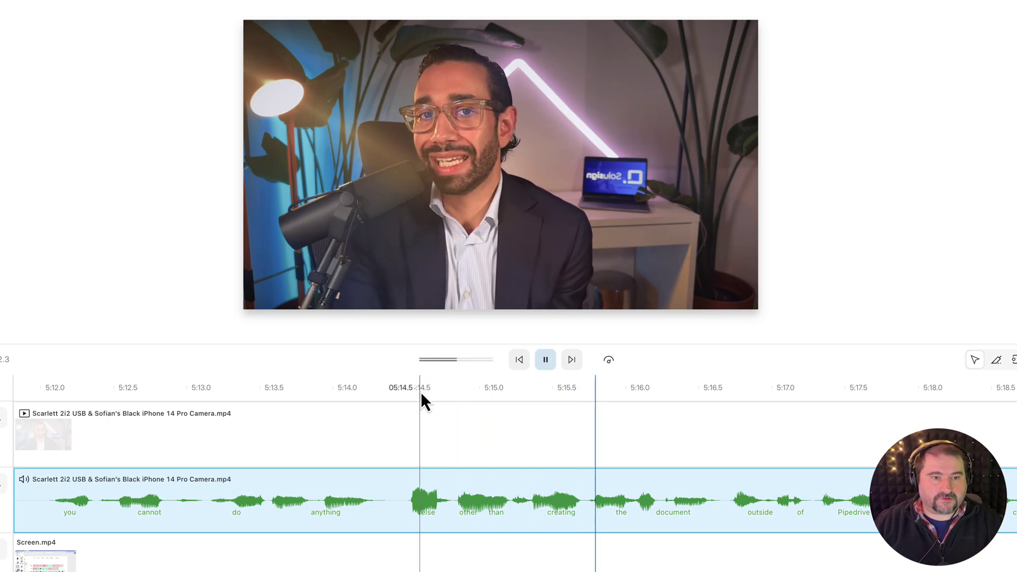
key("space")
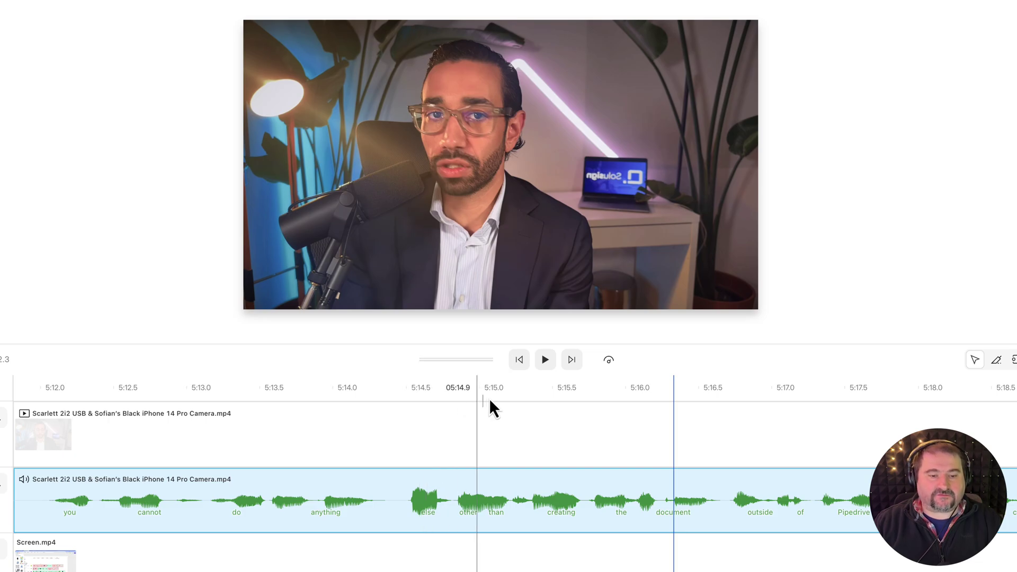
left_click_drag(510, 398, 608, 396)
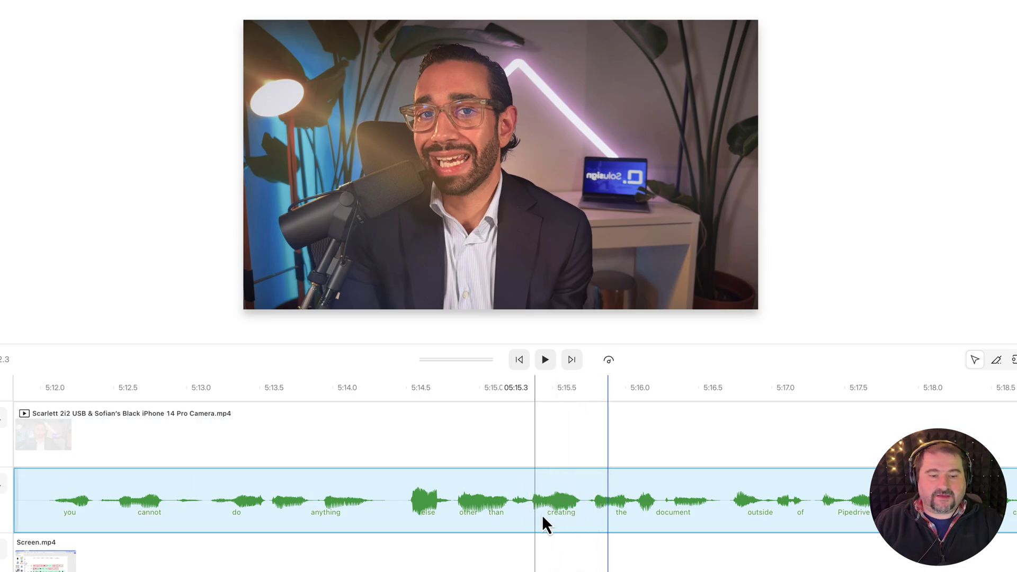
left_click(596, 430)
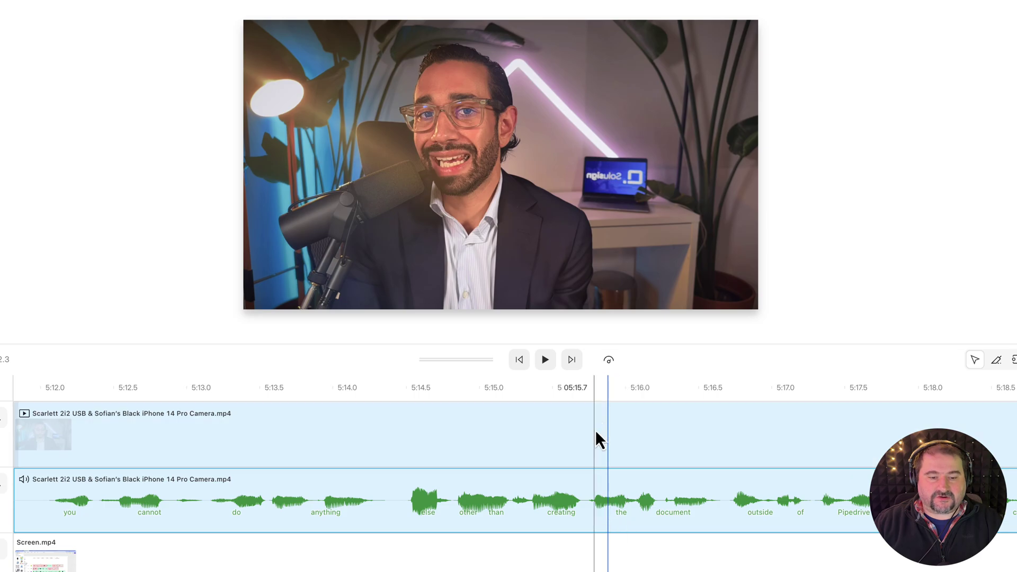
left_click(532, 422)
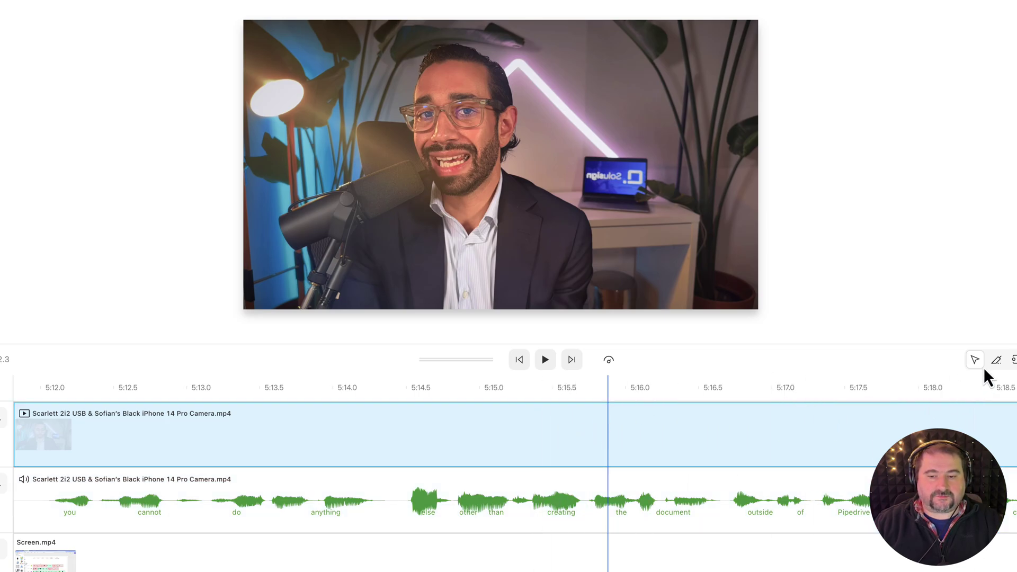
Razor the camera video at 05:15.3 and slide the later piece earlier to about 5:15.0.
left_click(996, 360)
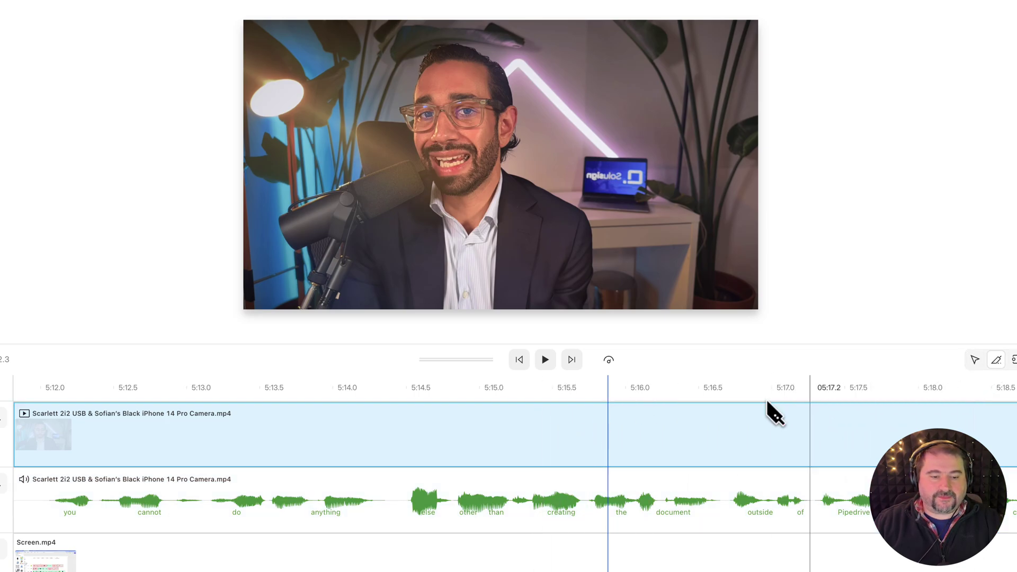
left_click(533, 427)
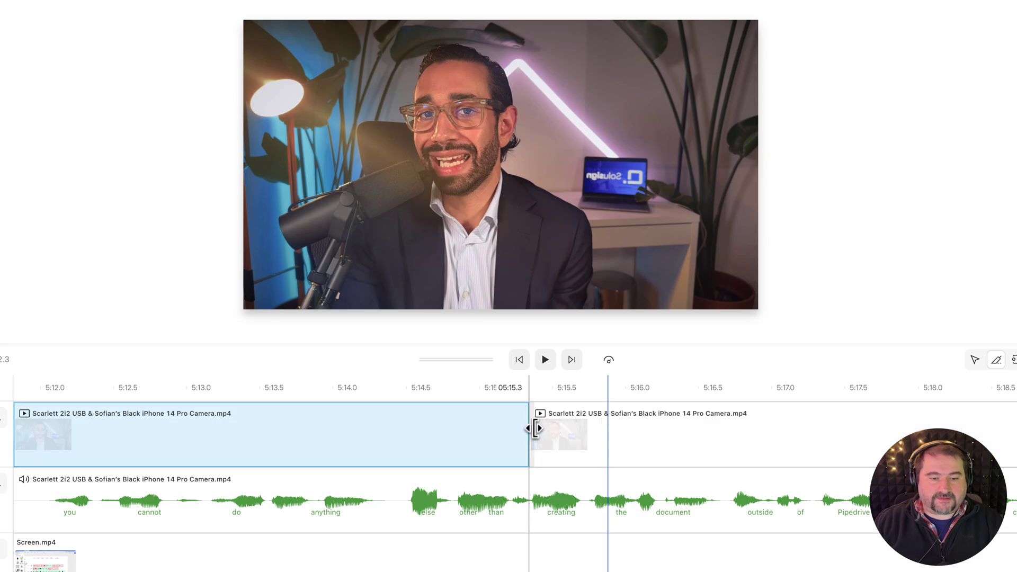
left_click(975, 360)
left_click(701, 448)
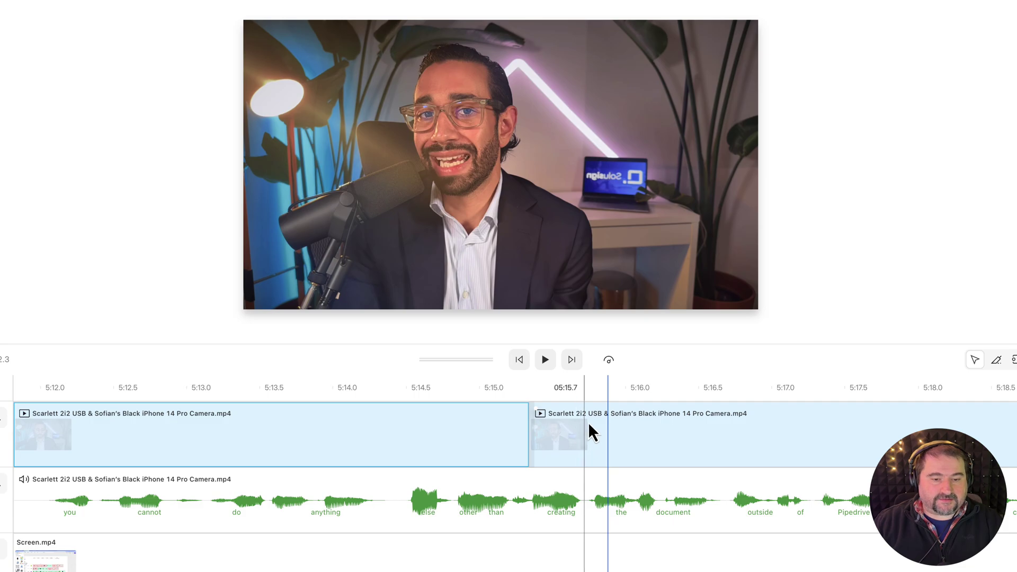
left_click_drag(596, 415, 565, 415)
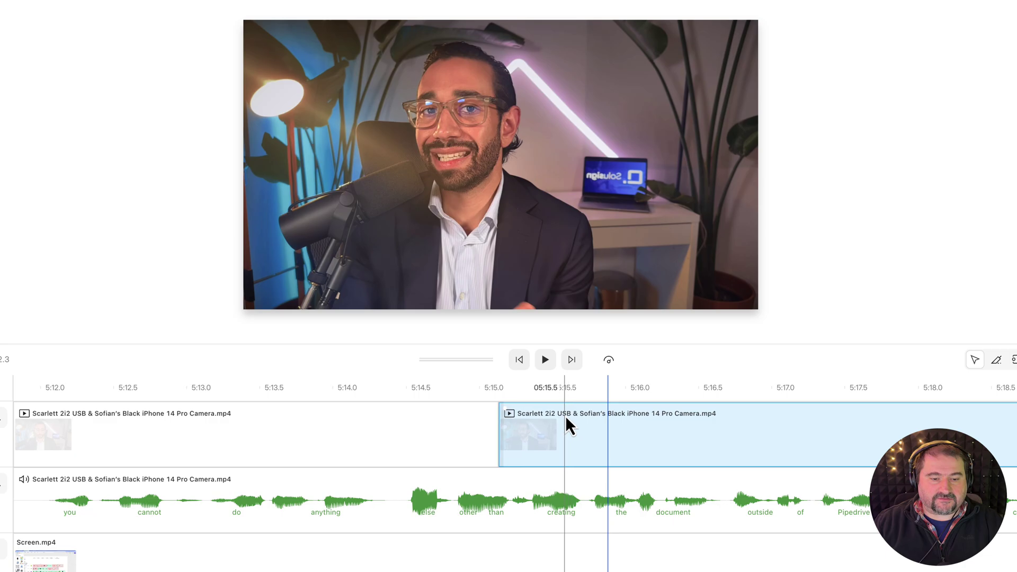
Slide the later video piece further earlier to about 5:14.7 and replay to check.
left_click(485, 390)
key("space")
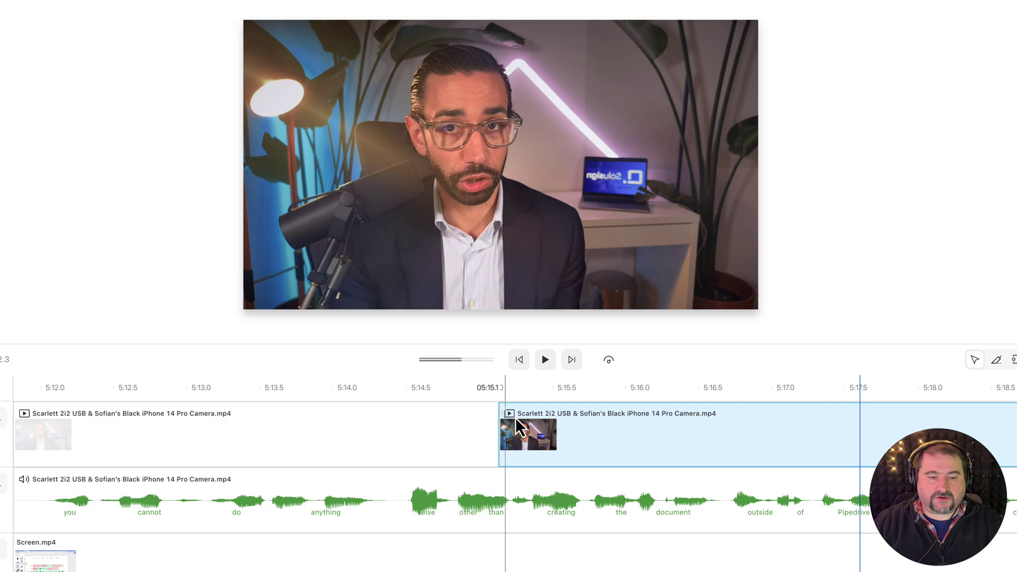
left_click_drag(533, 439, 329, 414)
key("space")
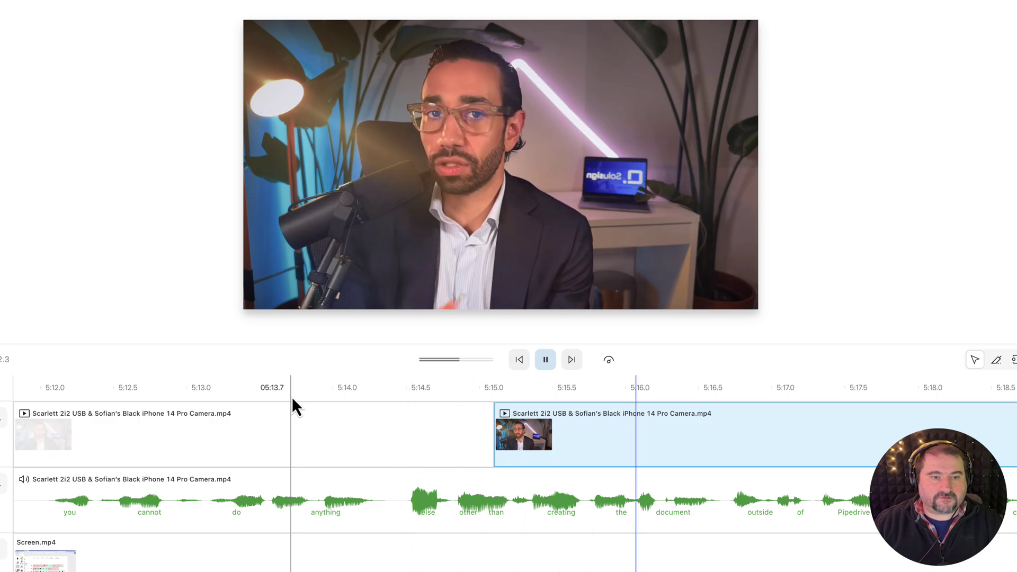
Trim the earlier video piece's end and replay from 5:14.4 to confirm lip-sync.
left_click(433, 435)
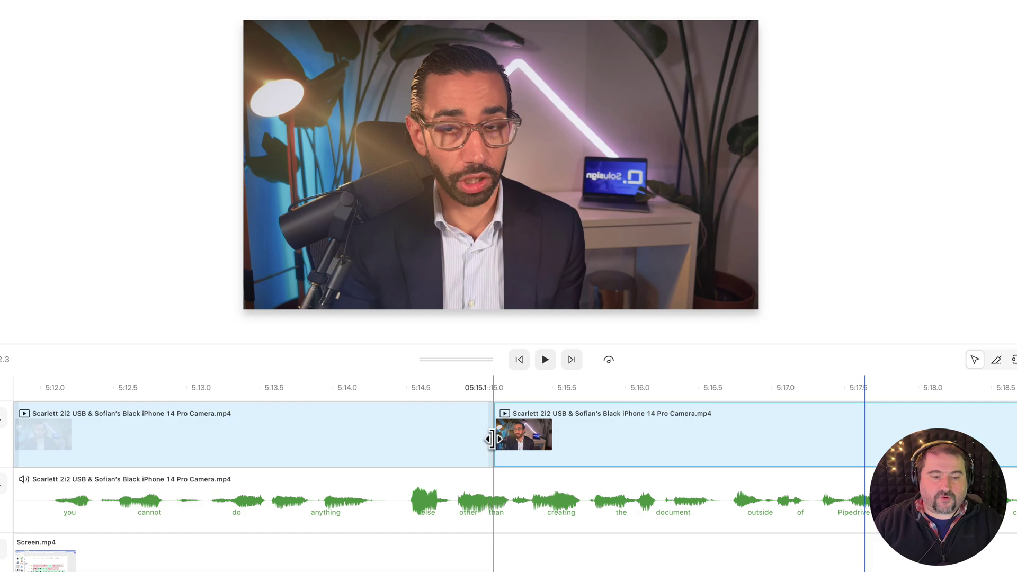
left_click_drag(491, 438, 453, 442)
left_click(394, 395)
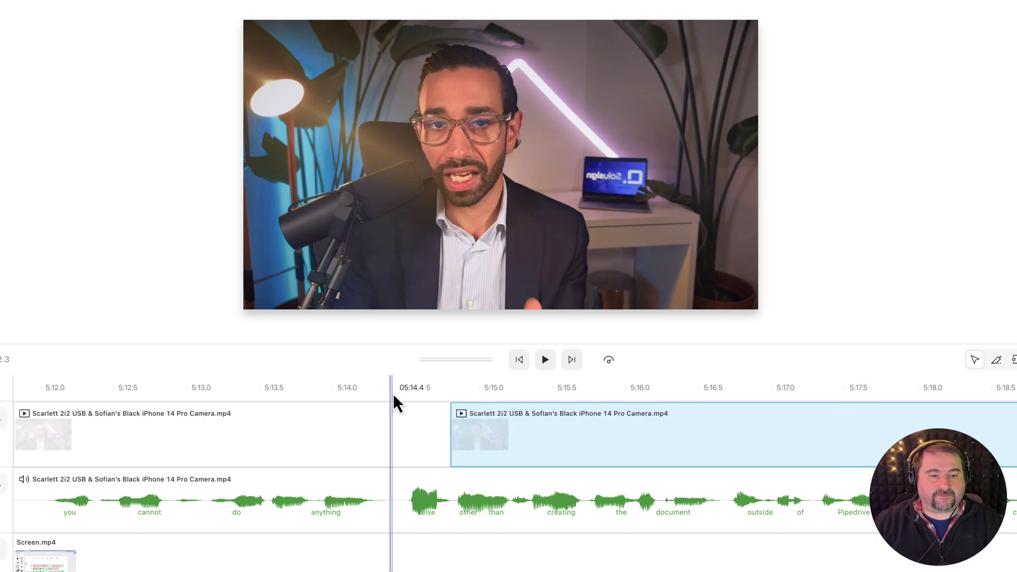
key("space")
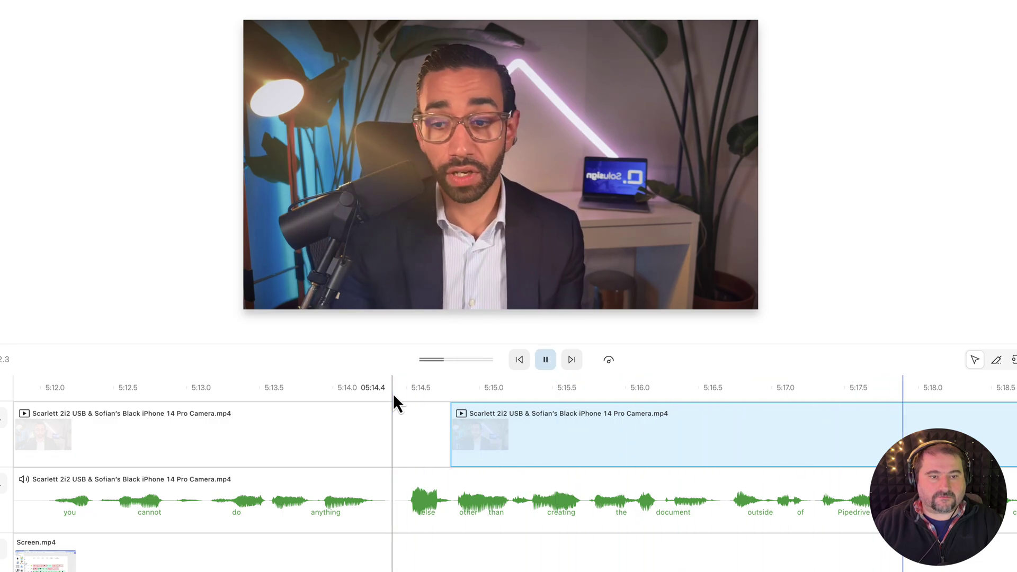
key("space")
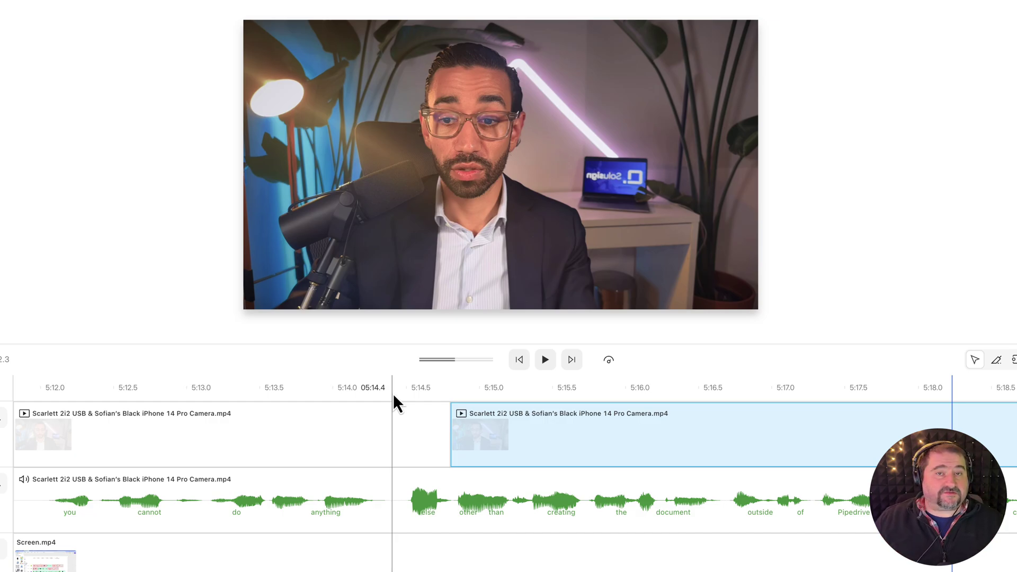
scroll(544, 433, "right", 6)
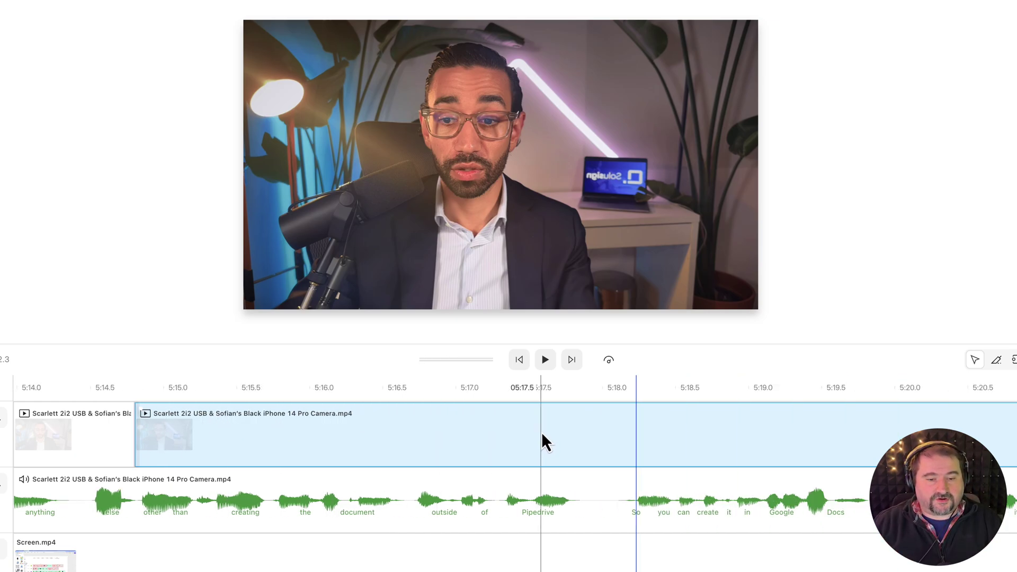
scroll(542, 433, "right", 10)
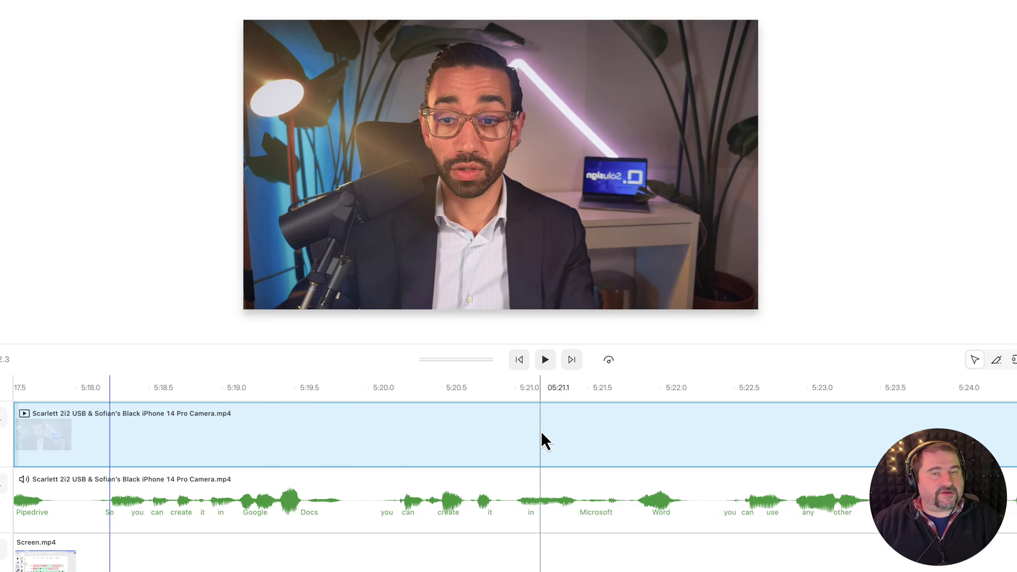
scroll(542, 434, "down", 5)
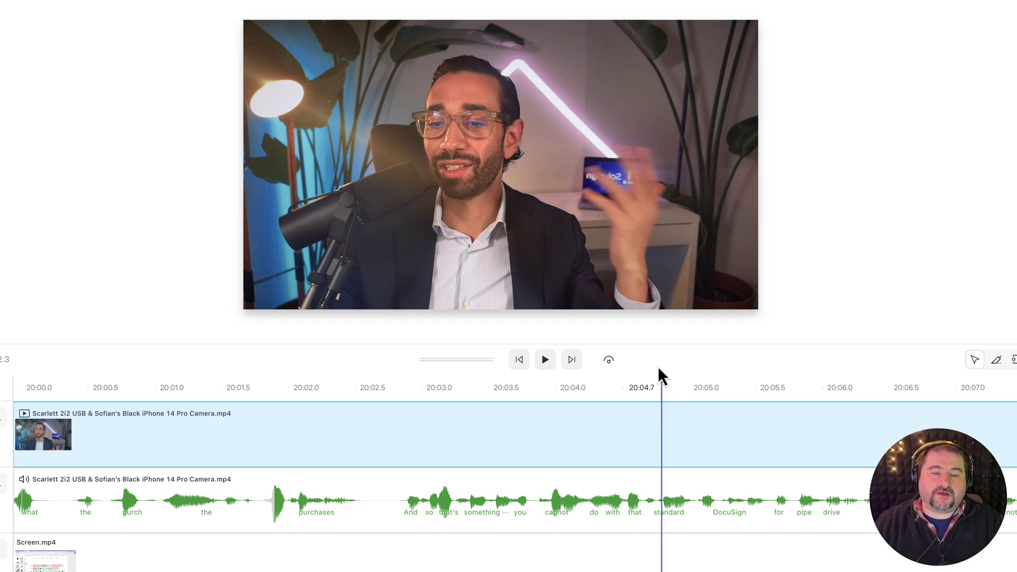
scroll(687, 424, "right", 5)
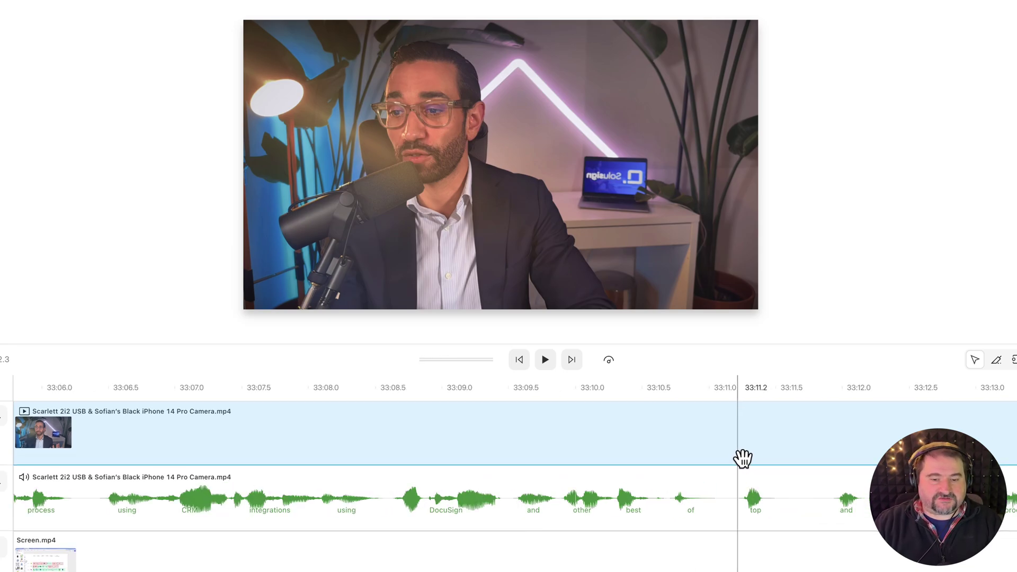
left_click(838, 391)
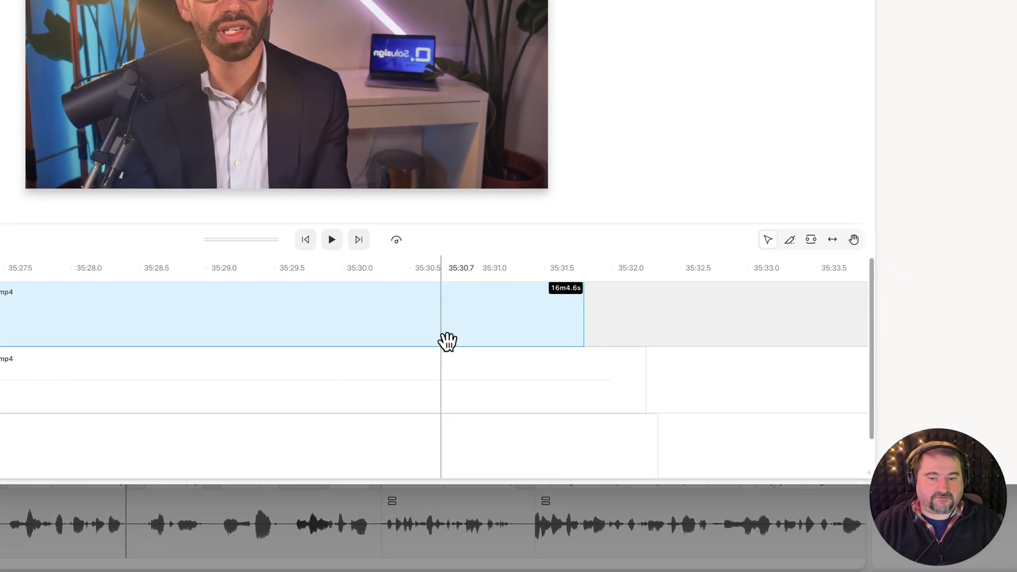
left_click(600, 450)
left_click(577, 318)
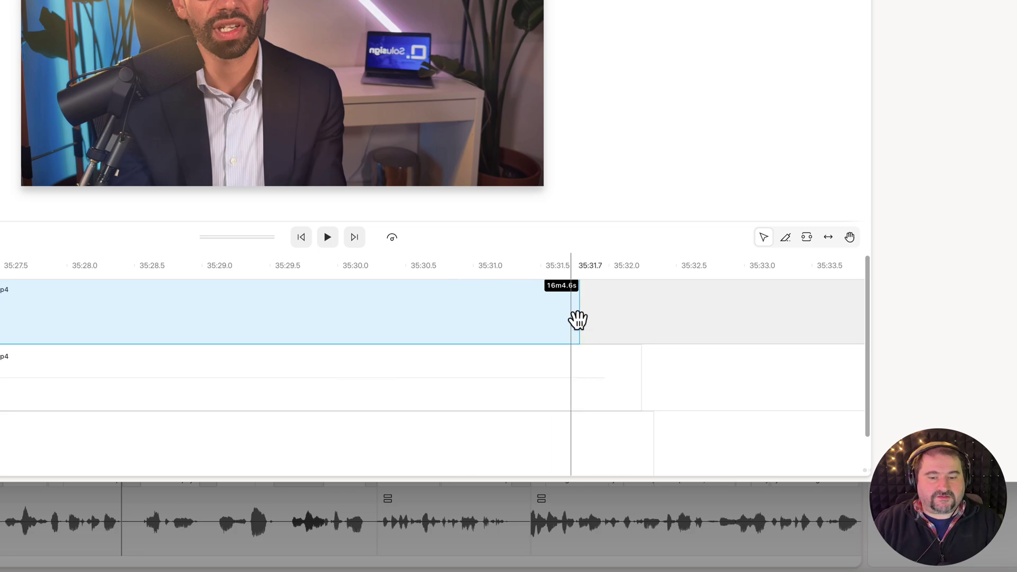
left_click(627, 373)
mouse_move(628, 374)
left_mouse_down()
mouse_move(622, 427)
mouse_move(623, 373)
left_mouse_up()
left_click(572, 327)
left_click(585, 371)
left_click(599, 431)
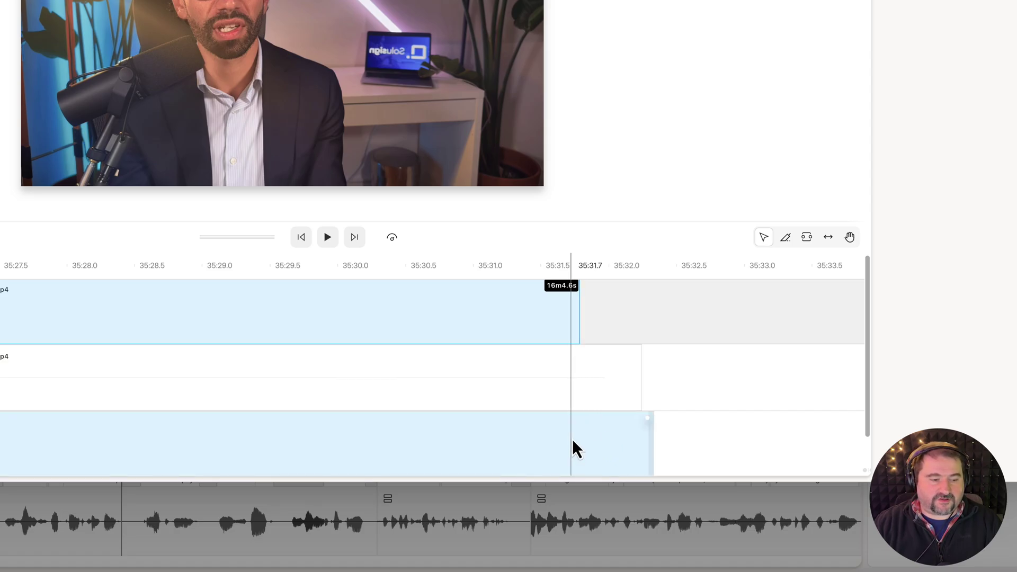
scroll(573, 440, "left", 15)
scroll(519, 428, "right", 15)
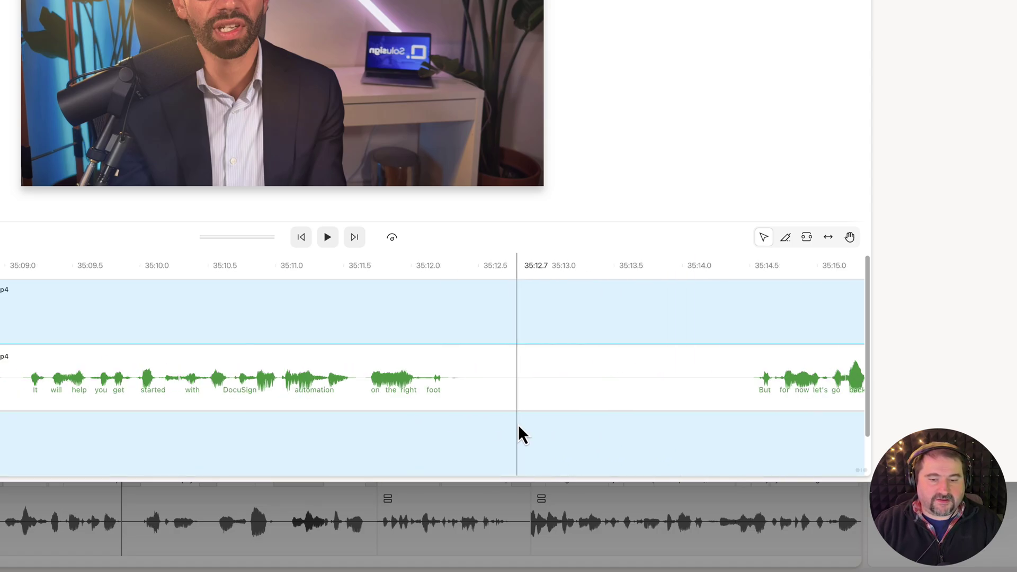